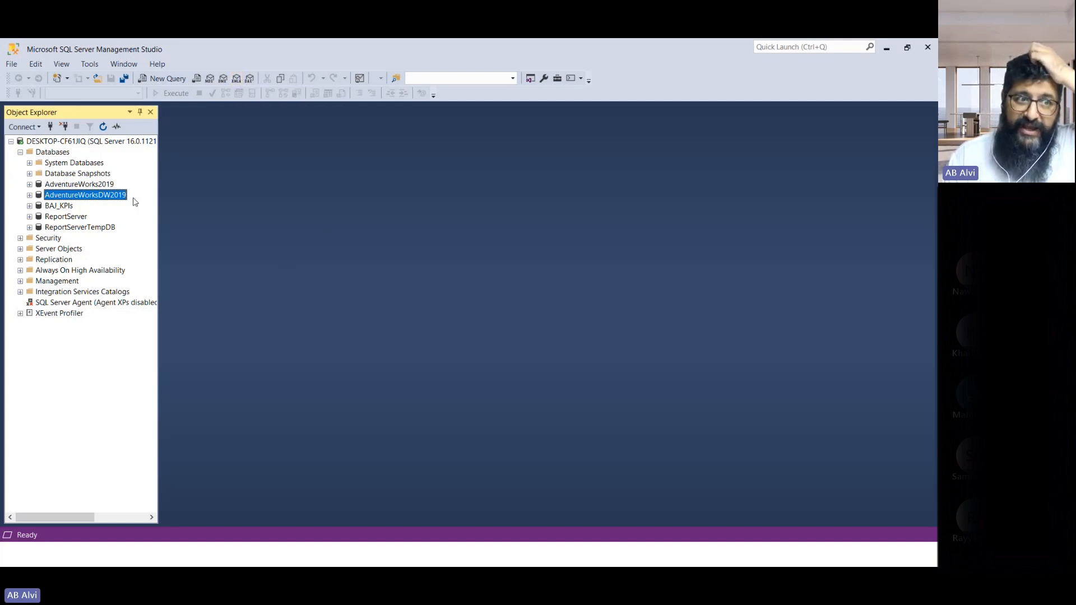
# Step: Disconnect the current server and reconnect to the Database Engine DESKTOP-CF61JIQ using Windows Authentication
pyautogui.click(20, 151)
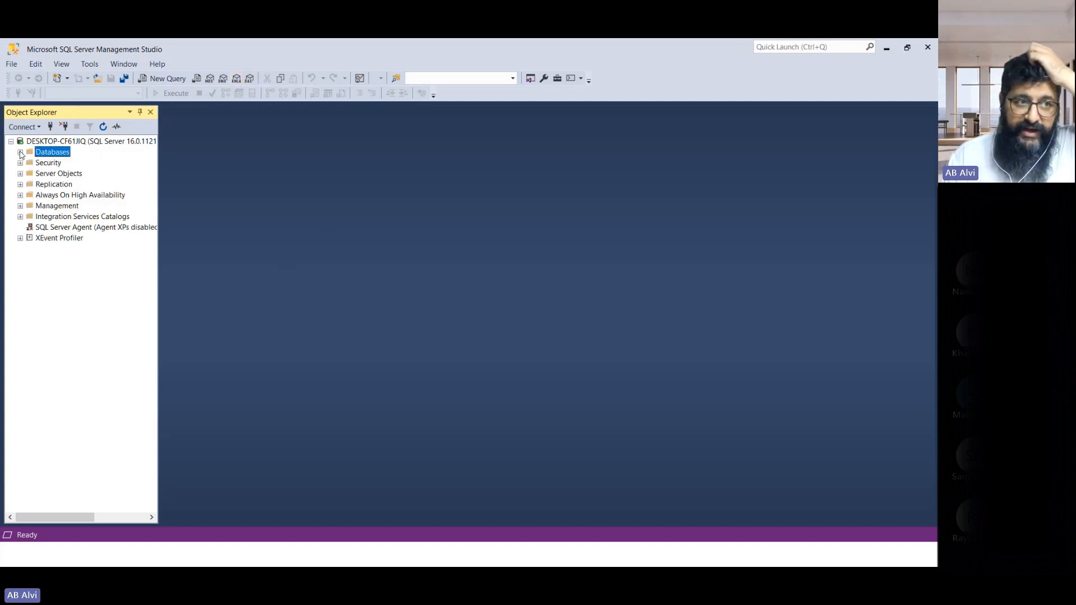
pyautogui.click(64, 126)
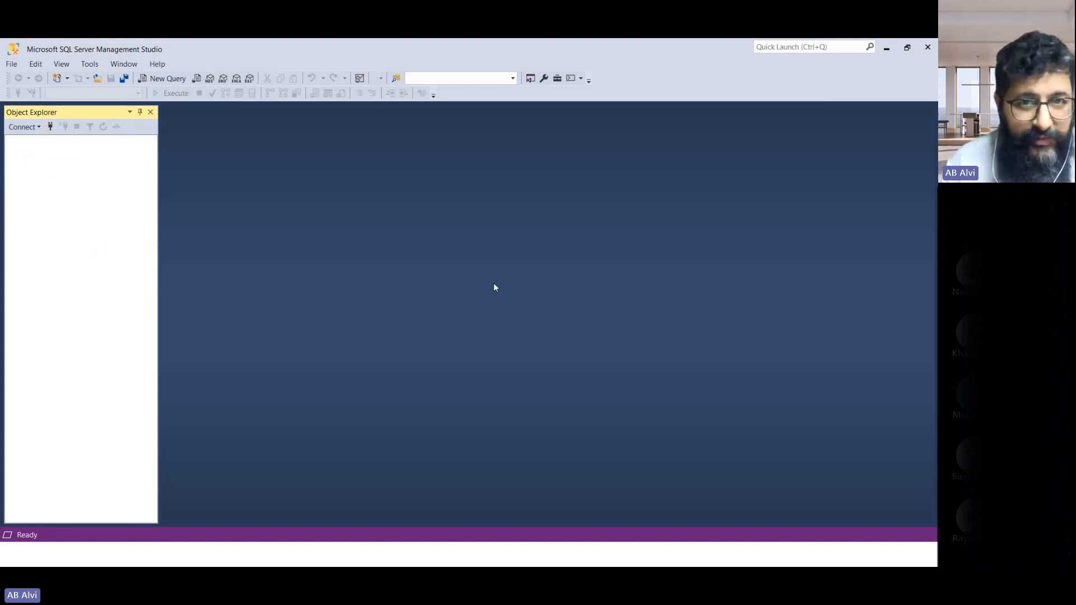
pyautogui.click(50, 126)
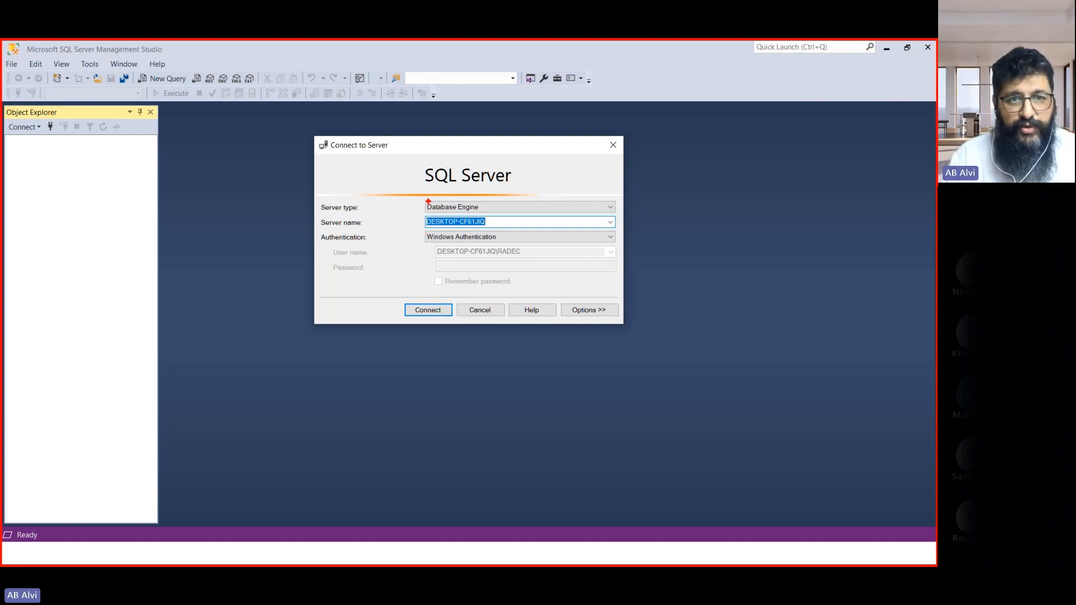
pyautogui.moveTo(371, 204)
pyautogui.mouseDown()
pyautogui.moveTo(412, 203)
pyautogui.moveTo(389, 240)
pyautogui.moveTo(419, 238)
pyautogui.moveTo(434, 252)
pyautogui.mouseUp()
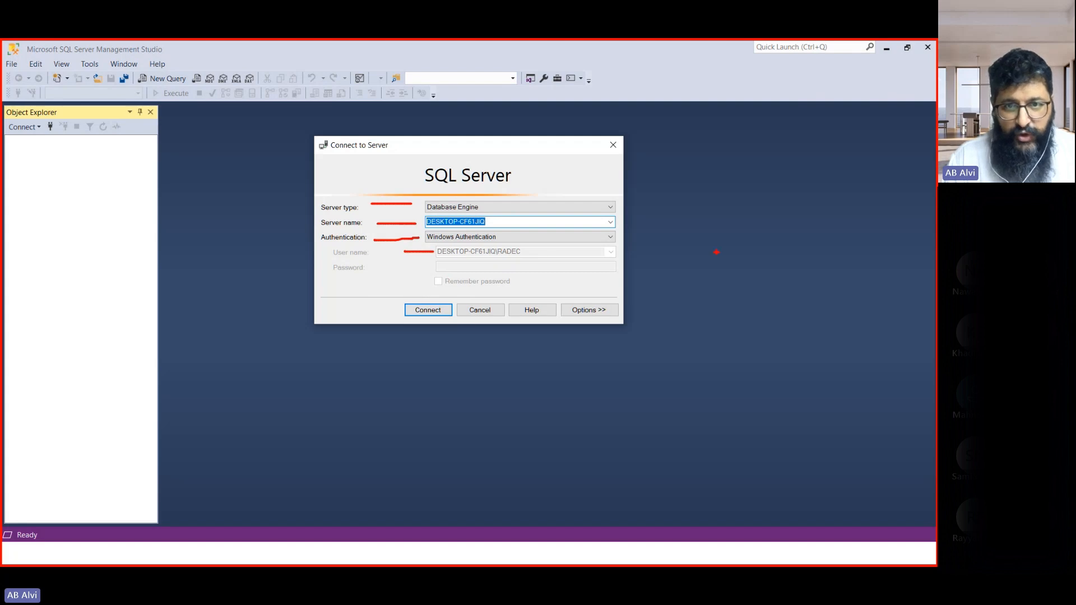
pyautogui.click(489, 223)
pyautogui.moveTo(488, 223); pyautogui.dragTo(416, 222)
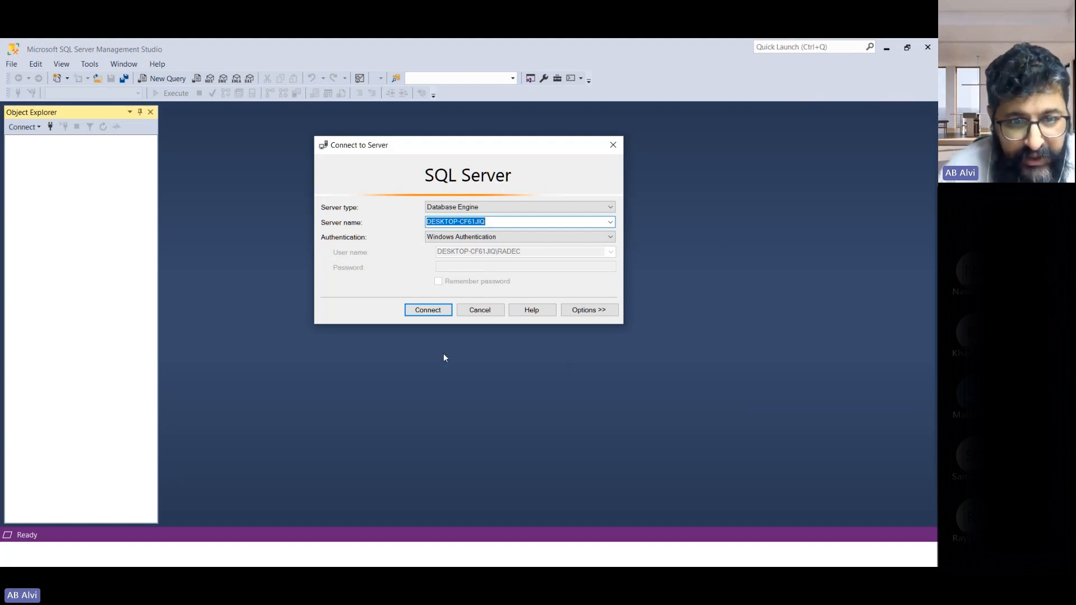
pyautogui.click(416, 308)
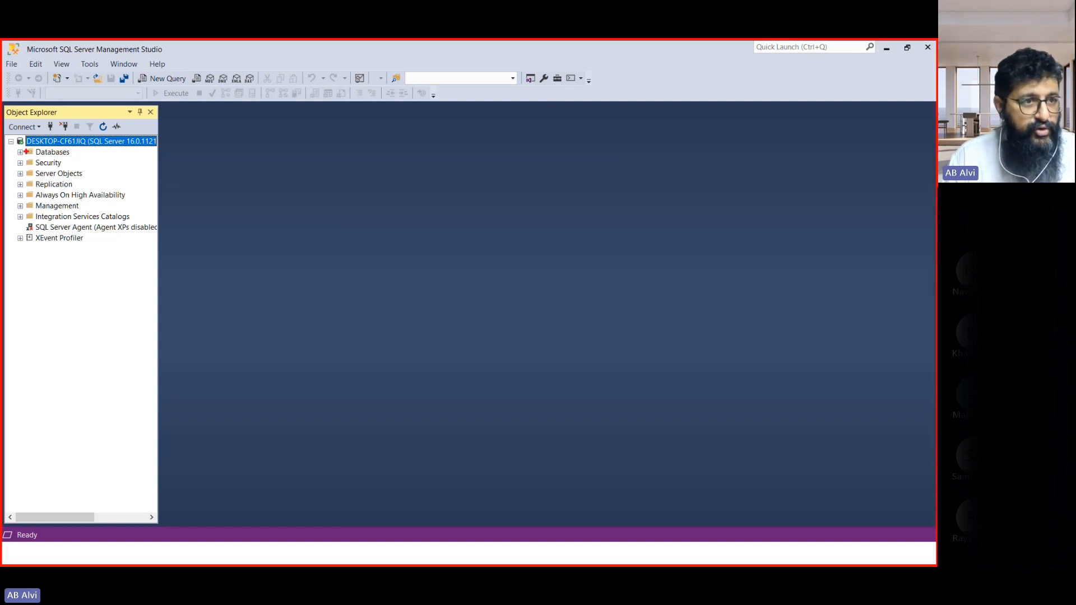
pyautogui.moveTo(73, 152); pyautogui.dragTo(92, 149)
pyautogui.moveTo(74, 162); pyautogui.dragTo(98, 159)
pyautogui.moveTo(95, 172)
pyautogui.mouseDown()
pyautogui.moveTo(109, 169)
pyautogui.moveTo(91, 185)
pyautogui.mouseUp()
pyautogui.moveTo(106, 183); pyautogui.dragTo(112, 204)
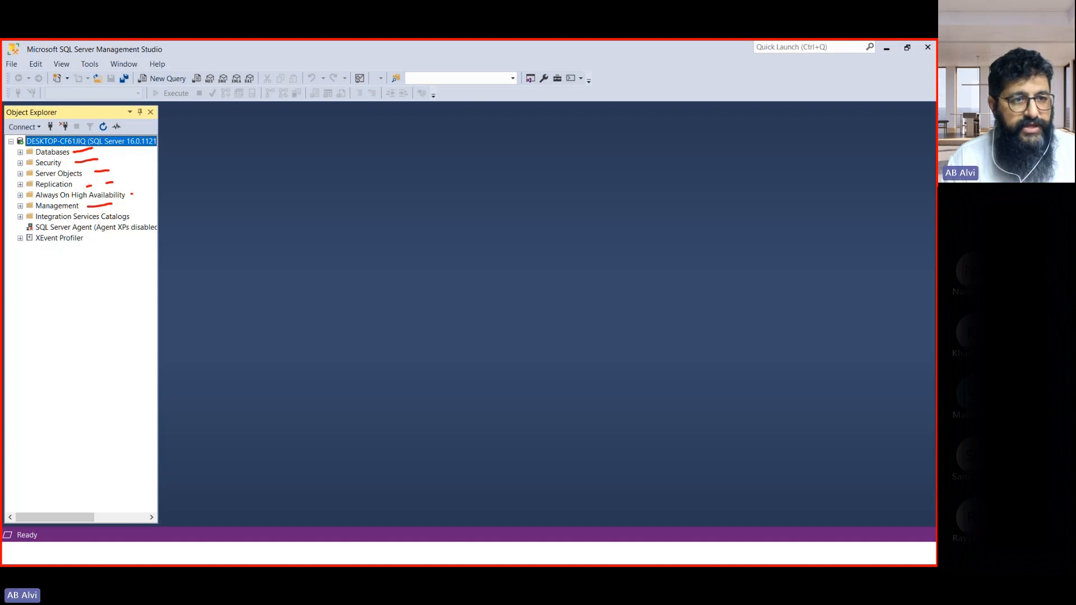
pyautogui.press('Escape')
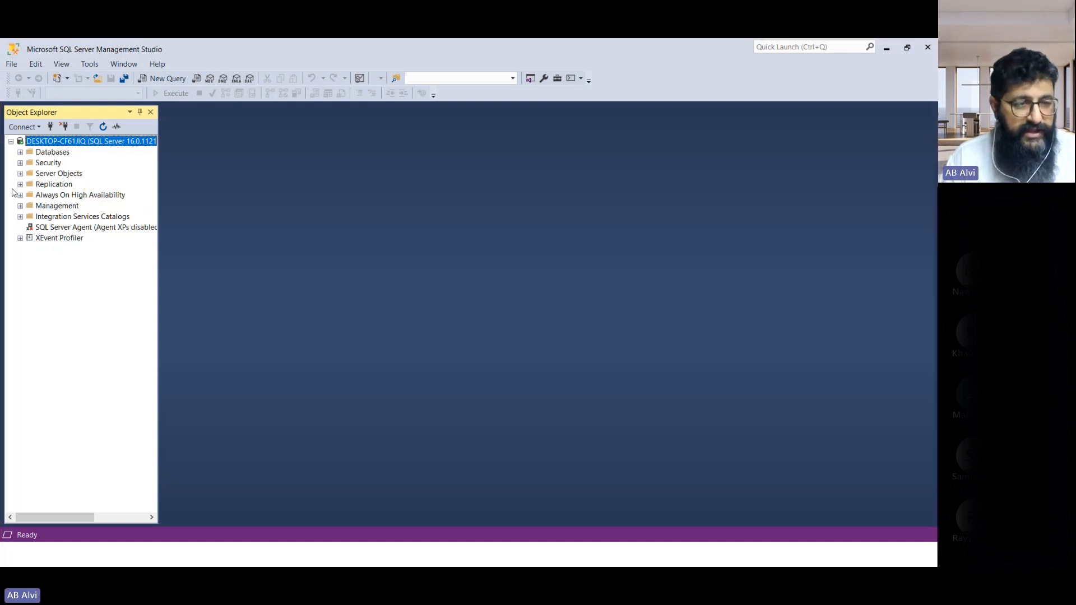
# Step: Start restoring a database from the Databases folder with Device as the source and begin adding a backup file
pyautogui.click(45, 153)
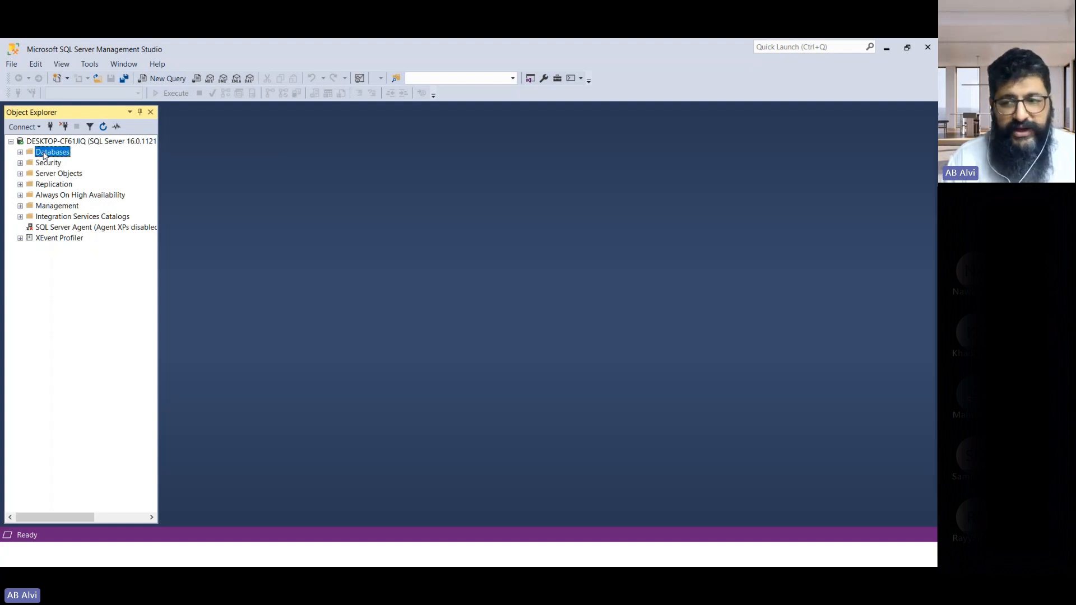
pyautogui.rightClick(44, 154)
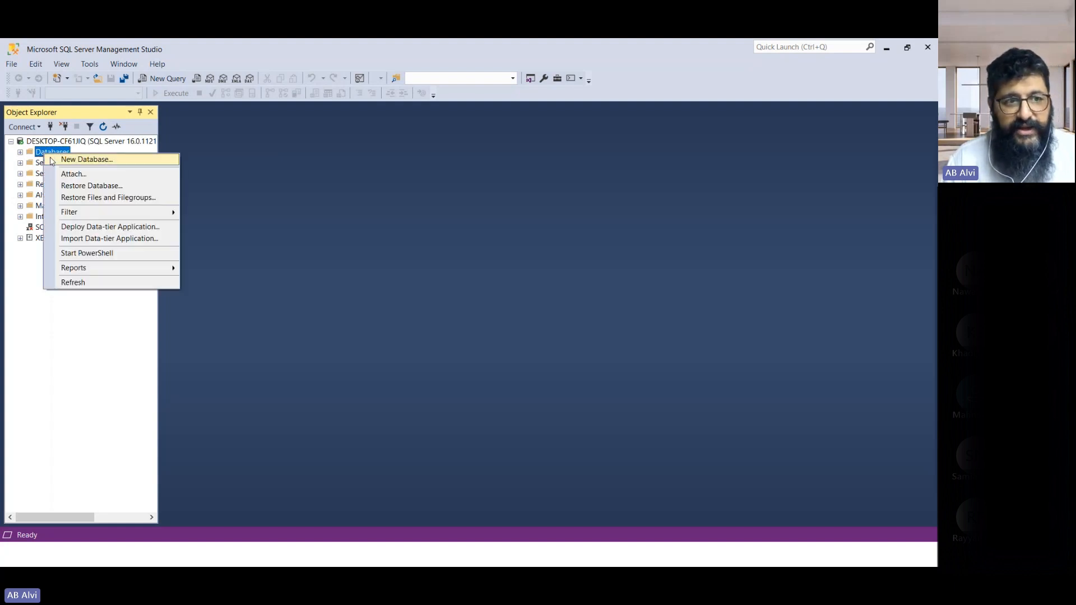
pyautogui.click(77, 188)
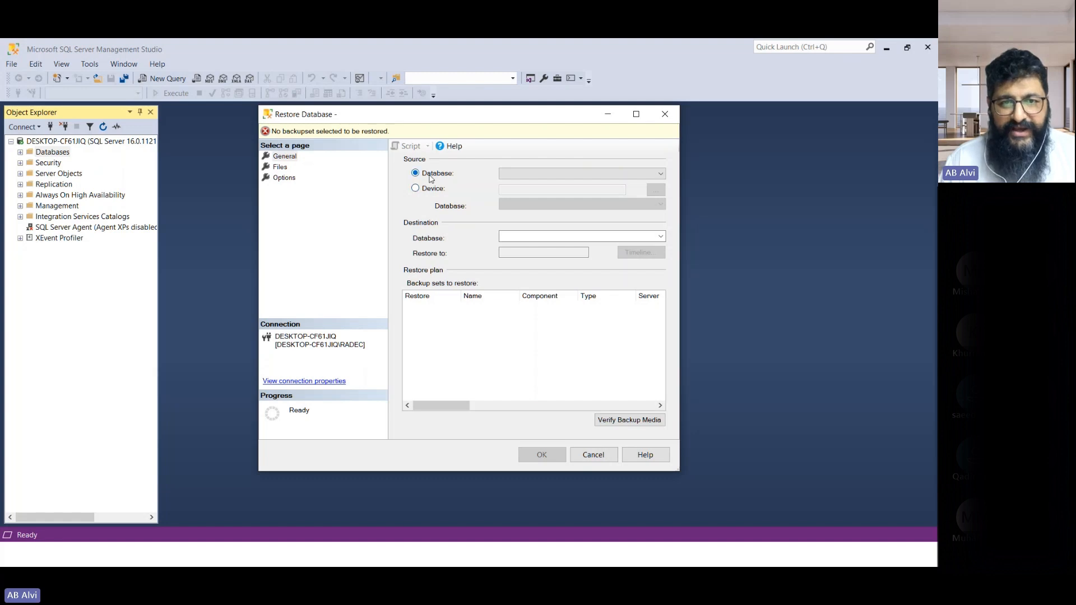
pyautogui.click(416, 189)
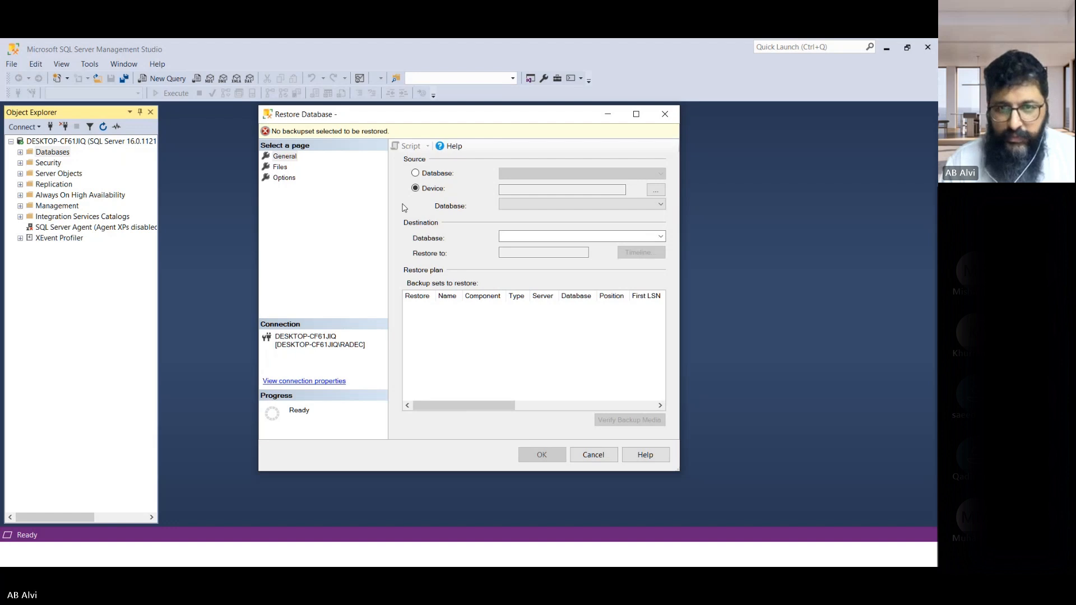
pyautogui.click(654, 192)
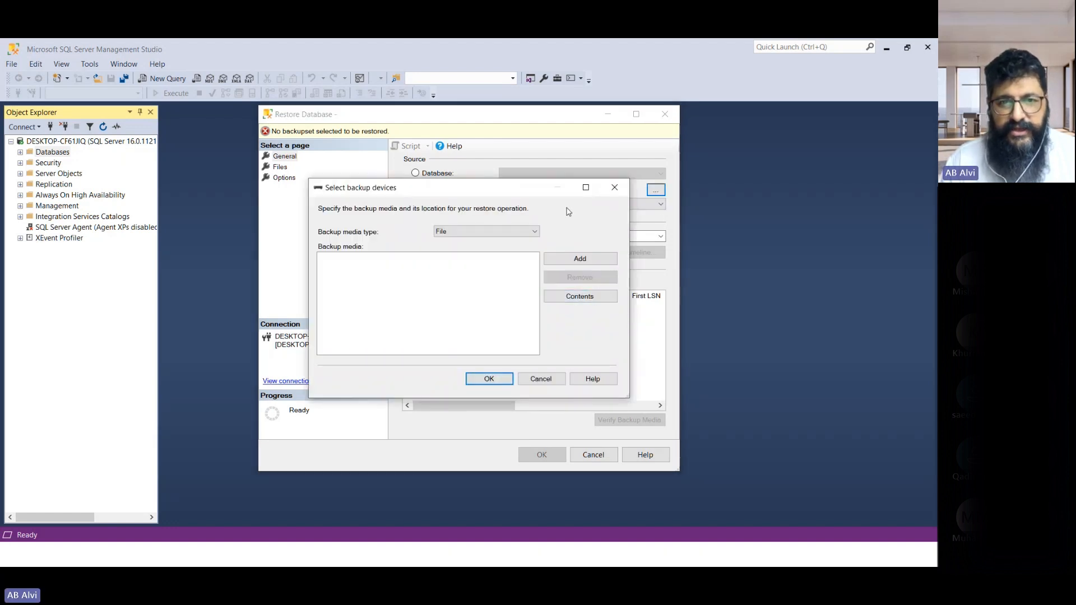
pyautogui.click(580, 260)
# Step: Browse the D: drive down to the RADEC folder for a backup file and cancel the file selection
pyautogui.click(336, 256)
pyautogui.click(290, 256)
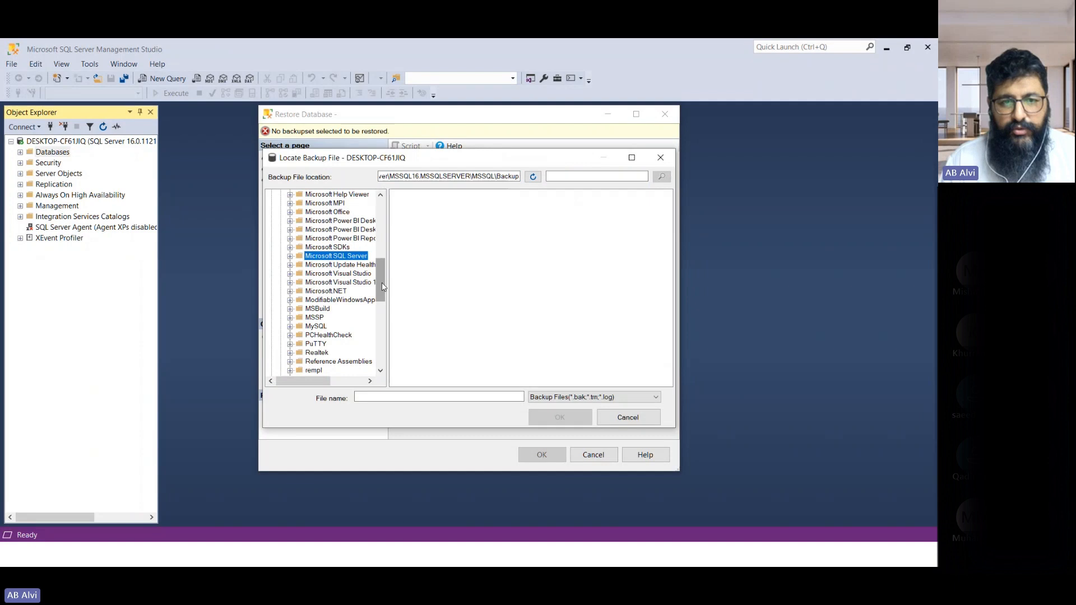
pyautogui.moveTo(382, 286); pyautogui.dragTo(382, 229)
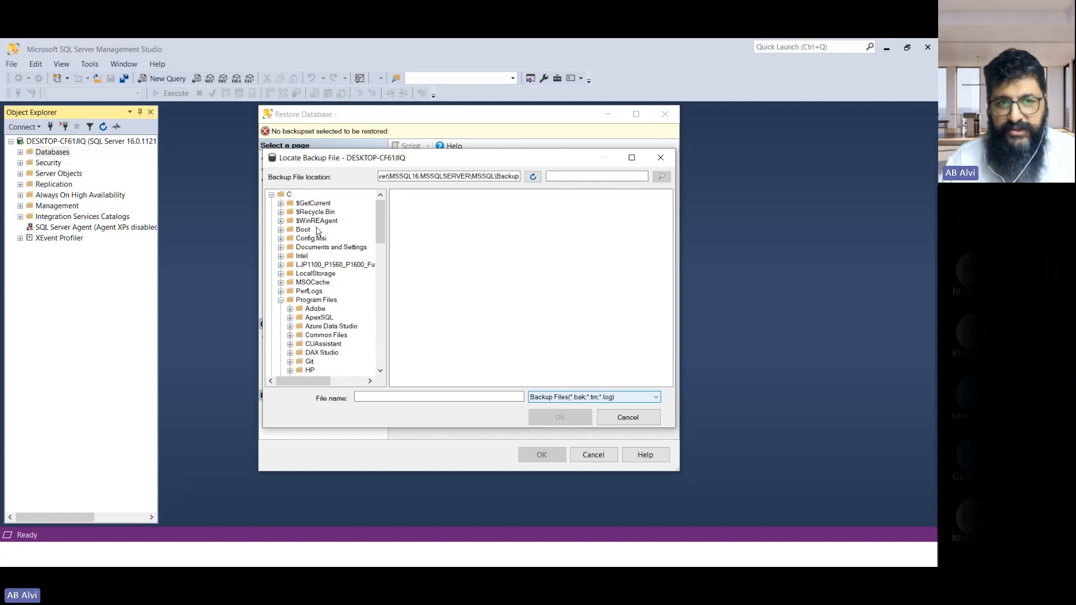
pyautogui.click(271, 195)
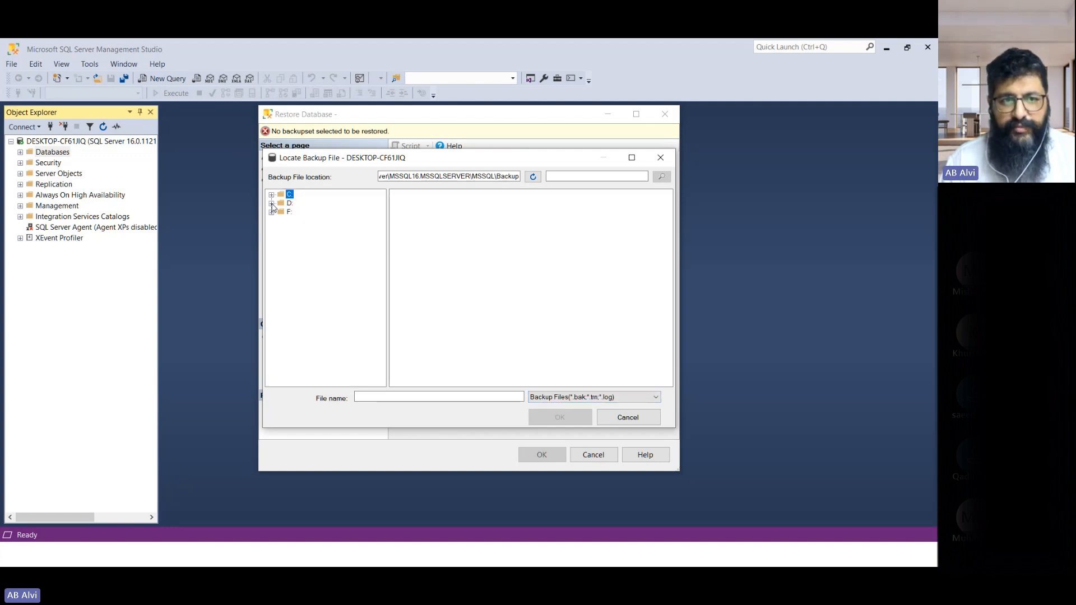
pyautogui.click(272, 204)
pyautogui.click(281, 238)
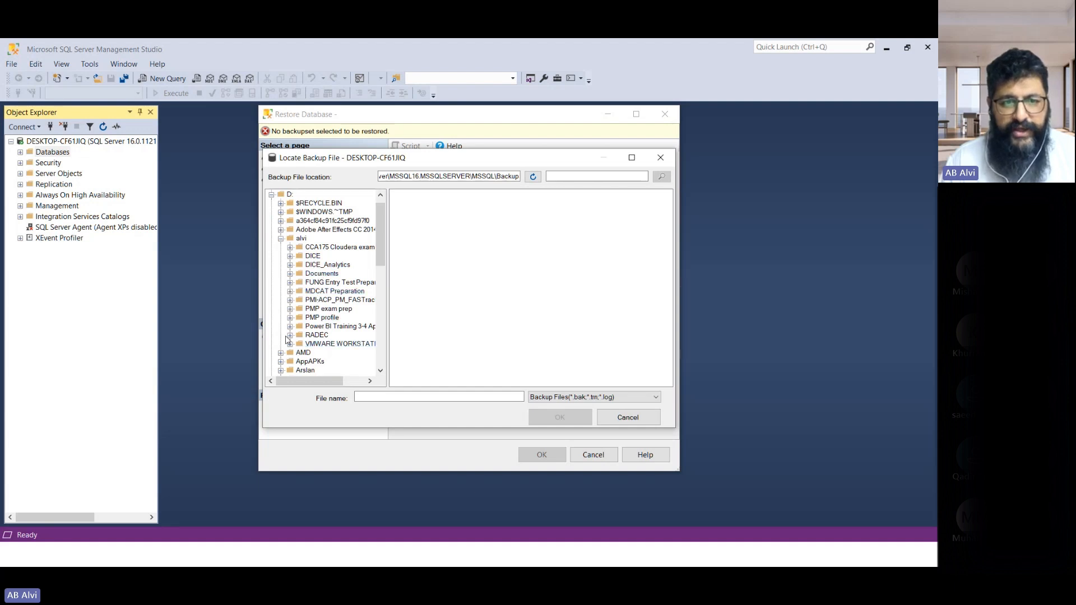
pyautogui.click(290, 335)
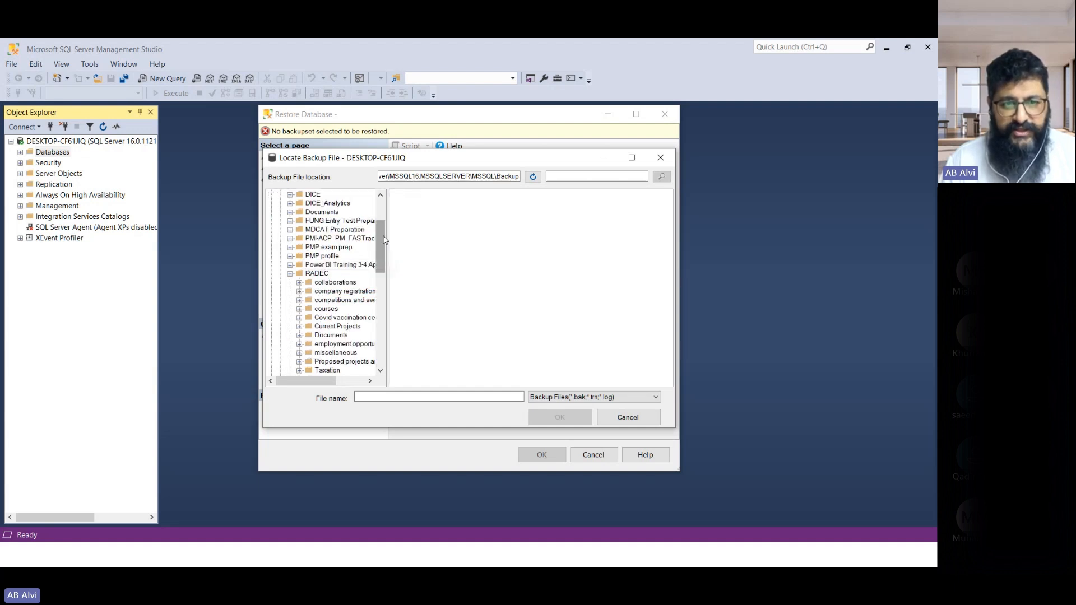
pyautogui.scroll(-3, 384, 262)
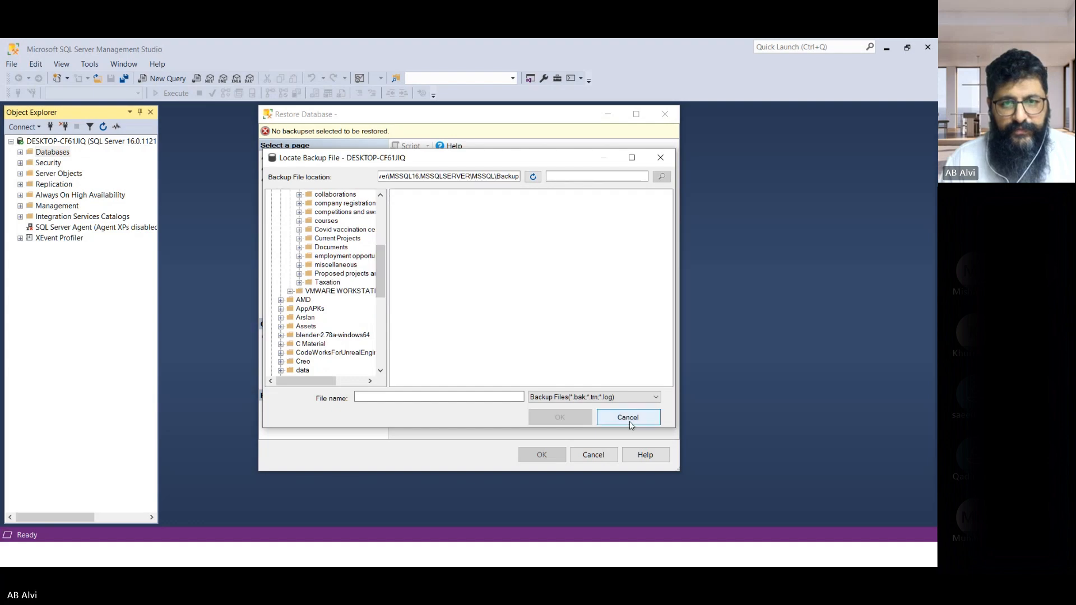
pyautogui.click(627, 417)
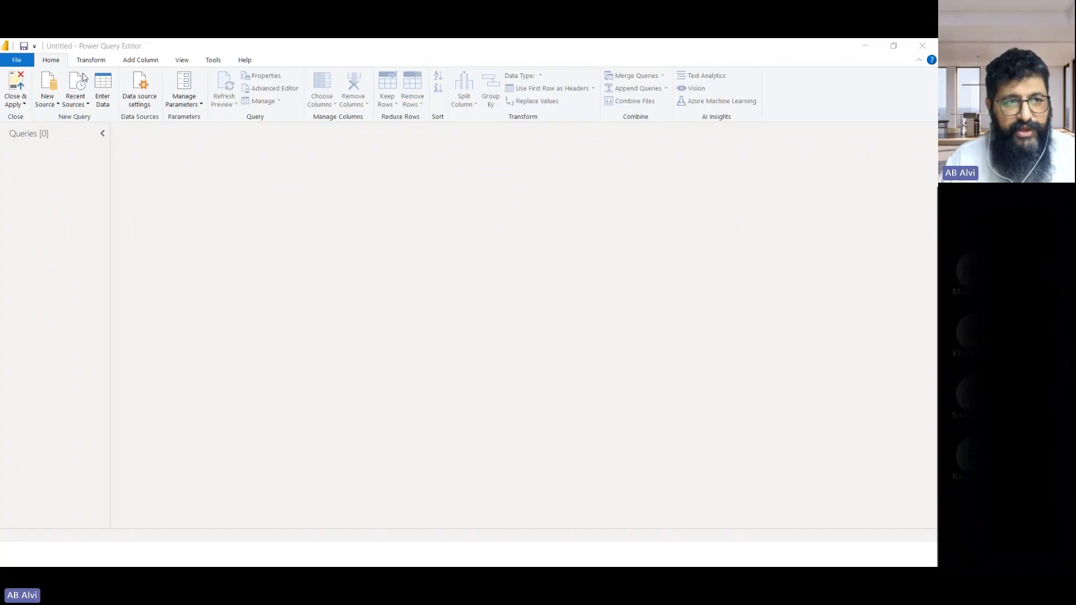
# Step: Add a SQL Server database as a new source, with server DESKTOP-CF61JIQ and Import connectivity mode
pyautogui.click(53, 104)
pyautogui.click(55, 105)
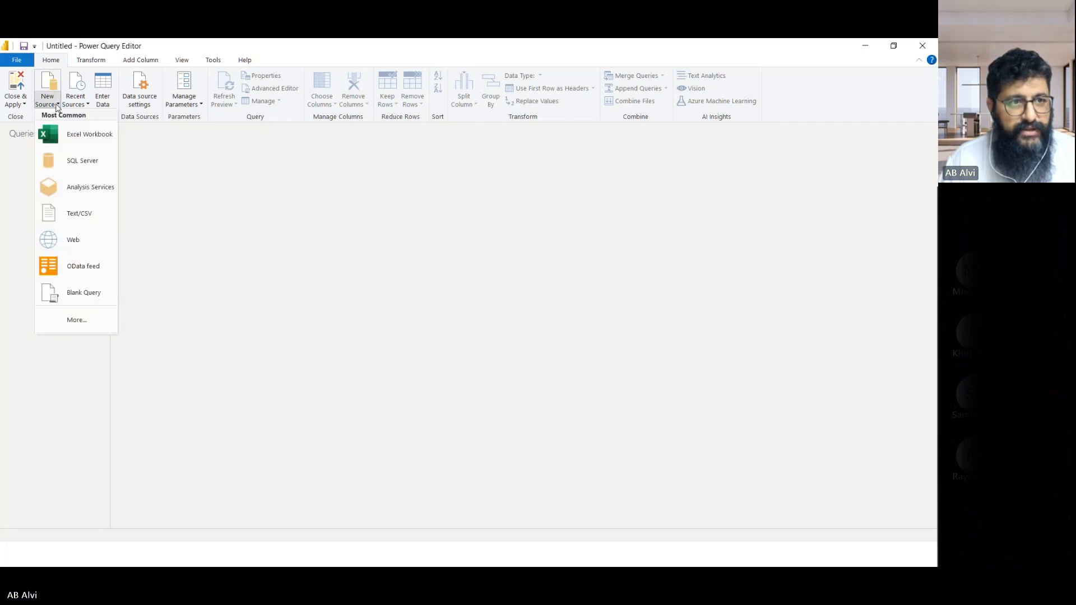
pyautogui.click(79, 161)
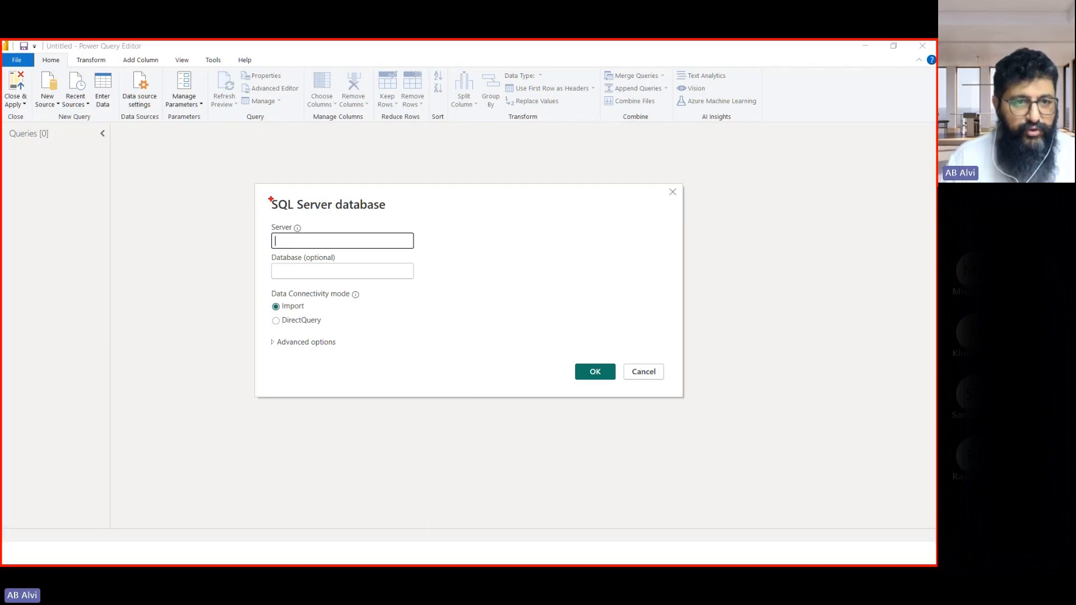
pyautogui.moveTo(258, 185)
pyautogui.mouseDown()
pyautogui.moveTo(283, 254)
pyautogui.moveTo(355, 339)
pyautogui.moveTo(502, 389)
pyautogui.mouseUp()
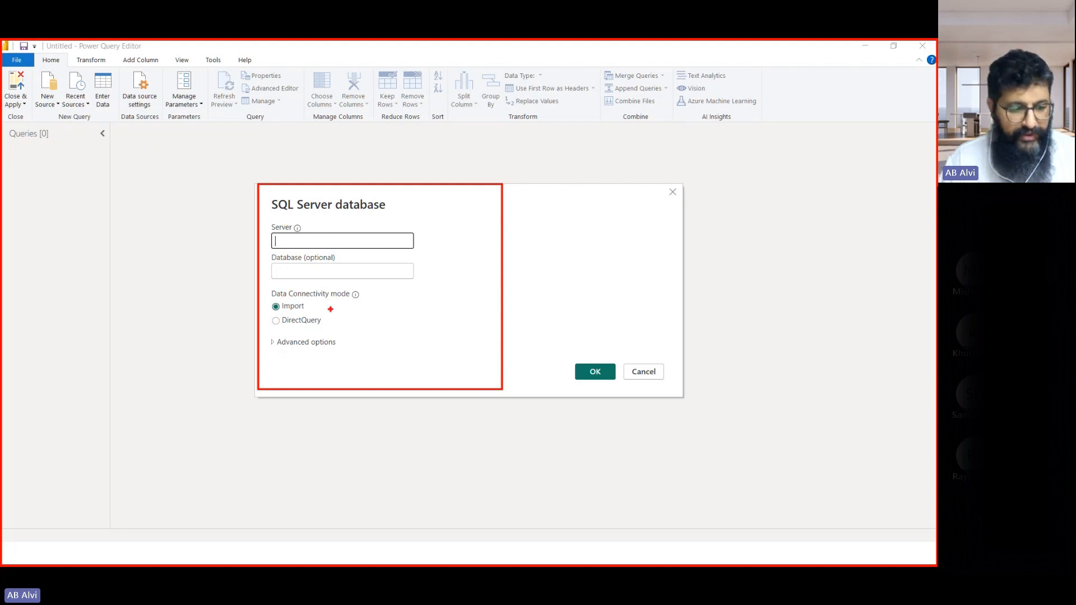
pyautogui.press('Escape')
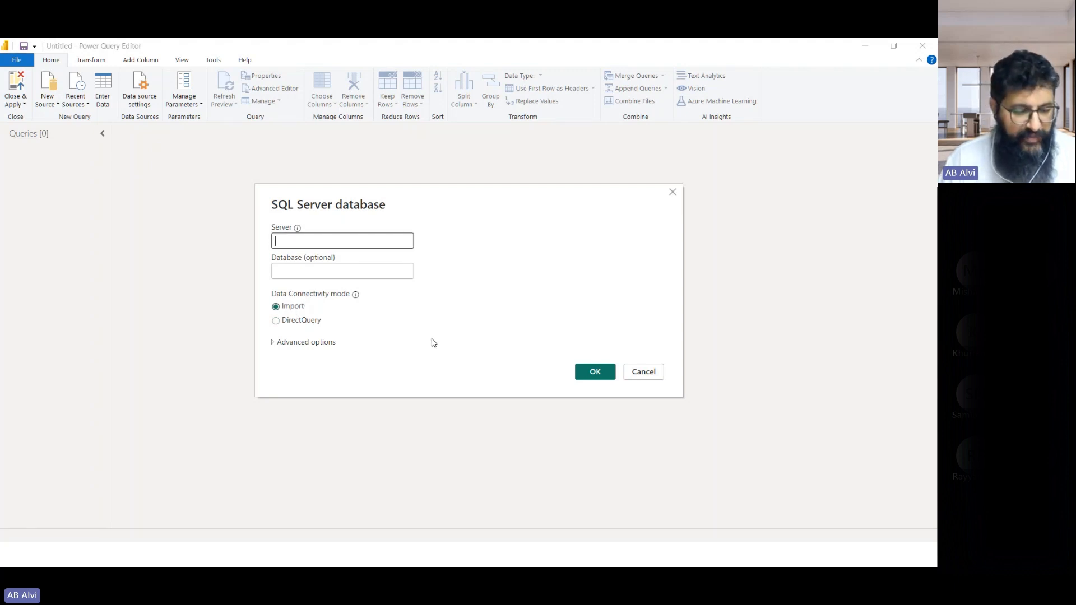
pyautogui.write('DESKTOP-CF61JIQ')
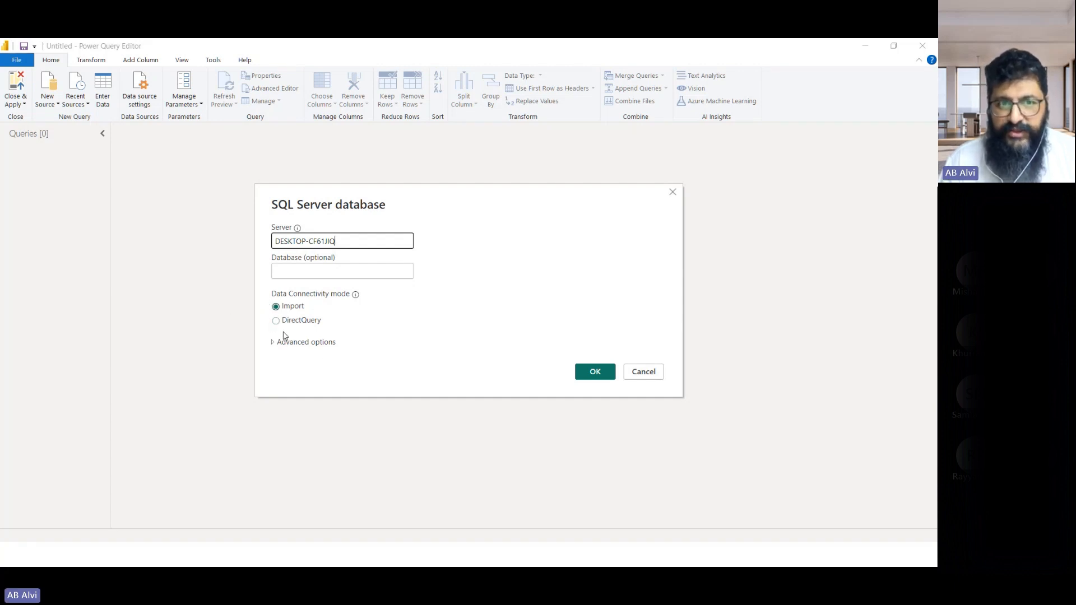
pyautogui.click(592, 372)
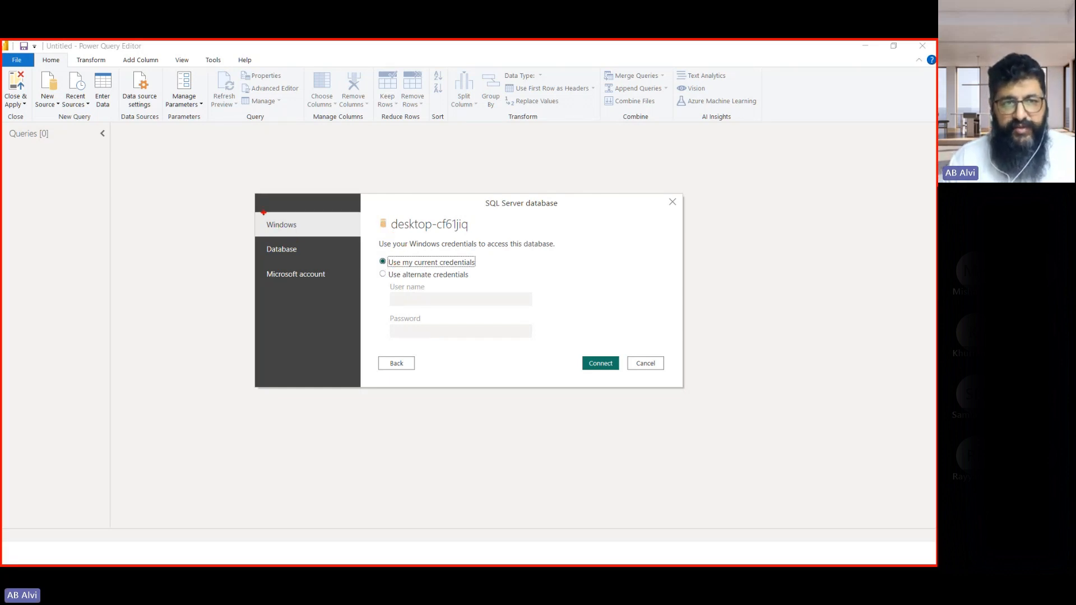
pyautogui.moveTo(263, 212); pyautogui.dragTo(305, 290)
pyautogui.moveTo(304, 291); pyautogui.dragTo(340, 319)
pyautogui.moveTo(330, 237); pyautogui.dragTo(313, 252)
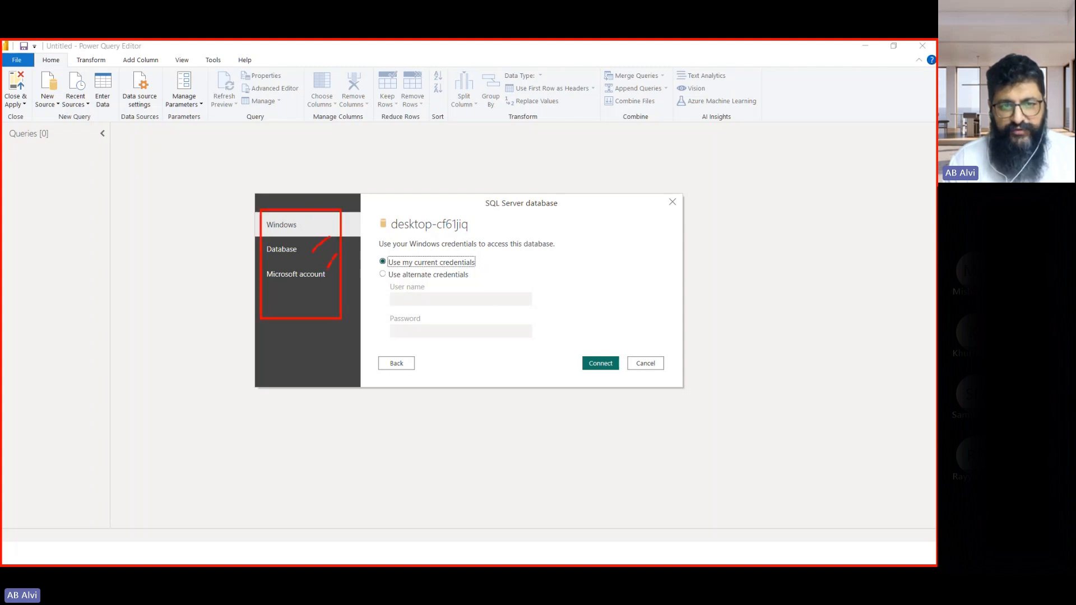
pyautogui.moveTo(268, 230); pyautogui.dragTo(298, 230)
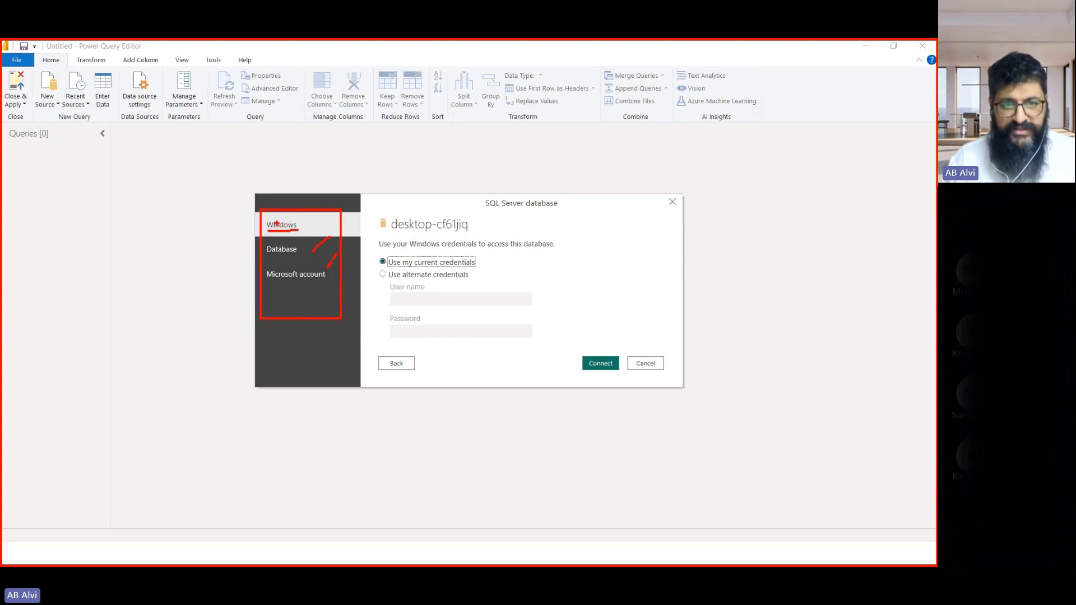
pyautogui.press('Escape')
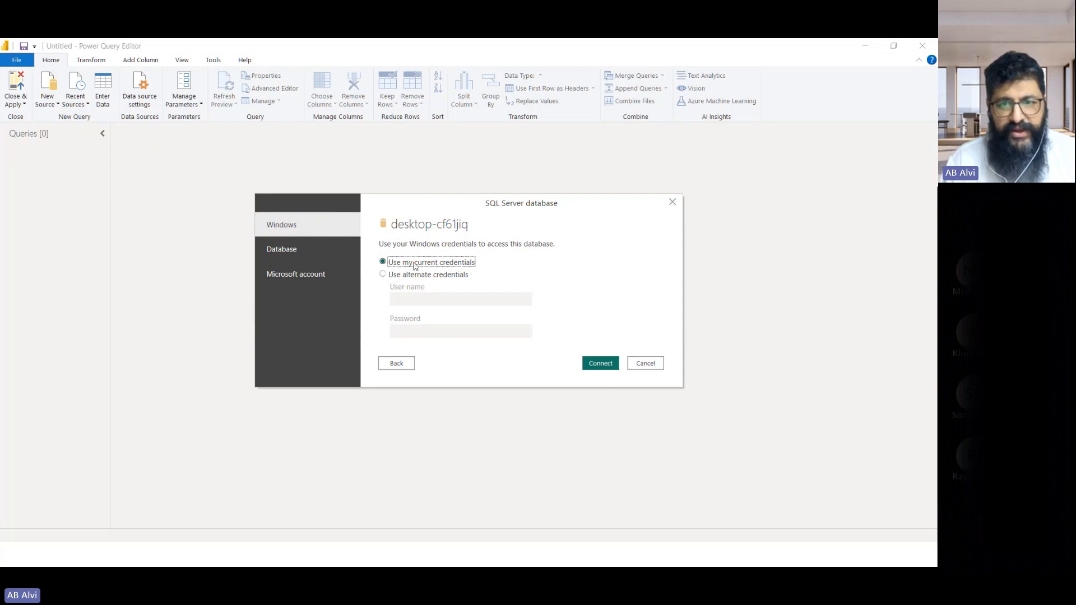
# Step: Connect to the SQL Server with the current Windows credentials and accept an unencrypted connection
pyautogui.click(599, 365)
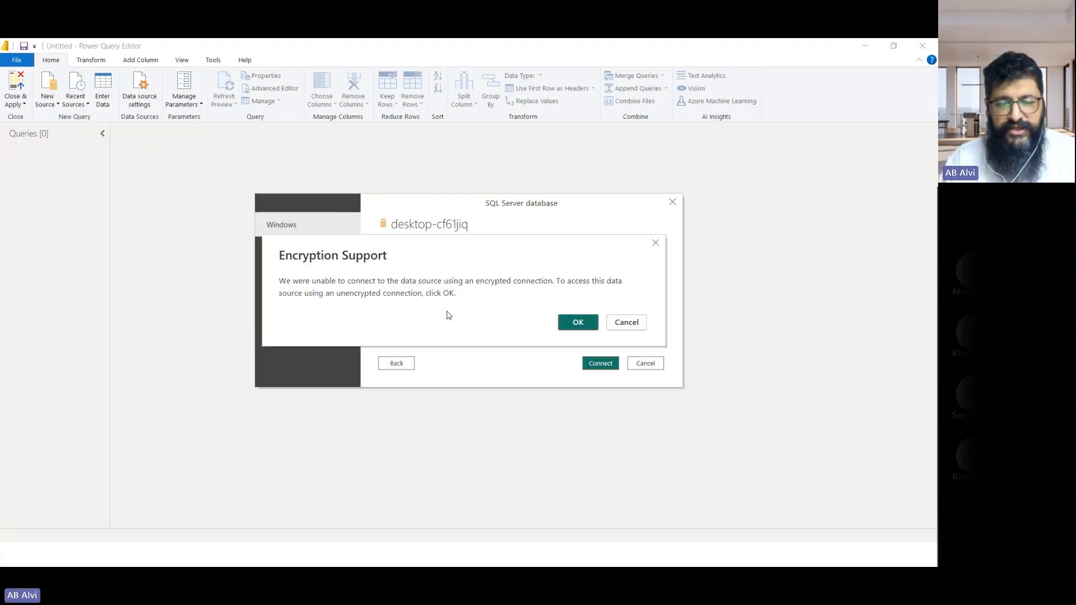
pyautogui.click(574, 326)
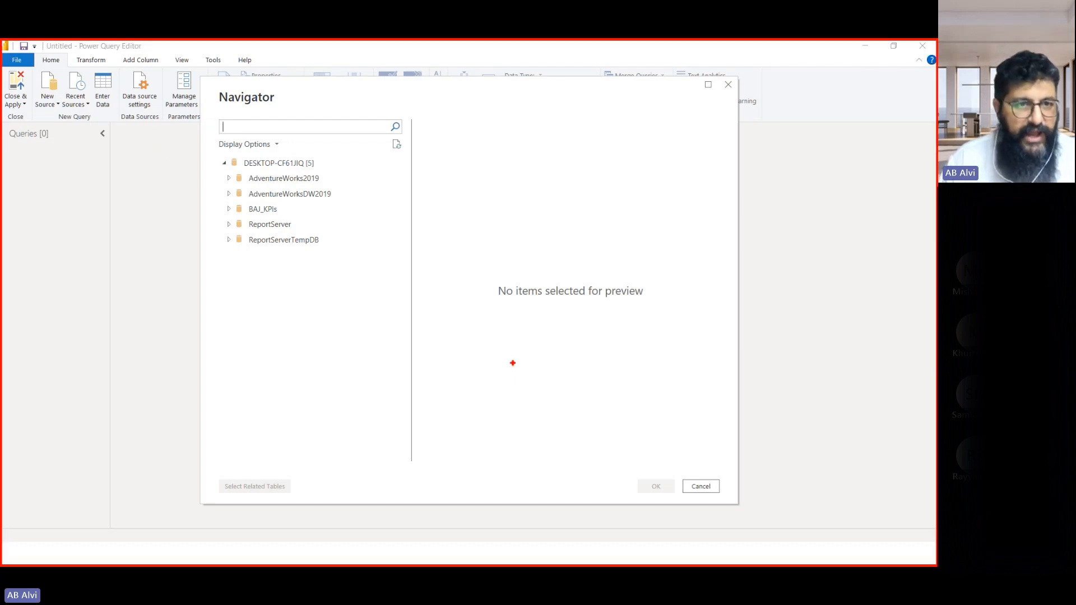
pyautogui.moveTo(213, 85)
pyautogui.mouseDown()
pyautogui.moveTo(338, 229)
pyautogui.moveTo(498, 278)
pyautogui.moveTo(663, 300)
pyautogui.mouseUp()
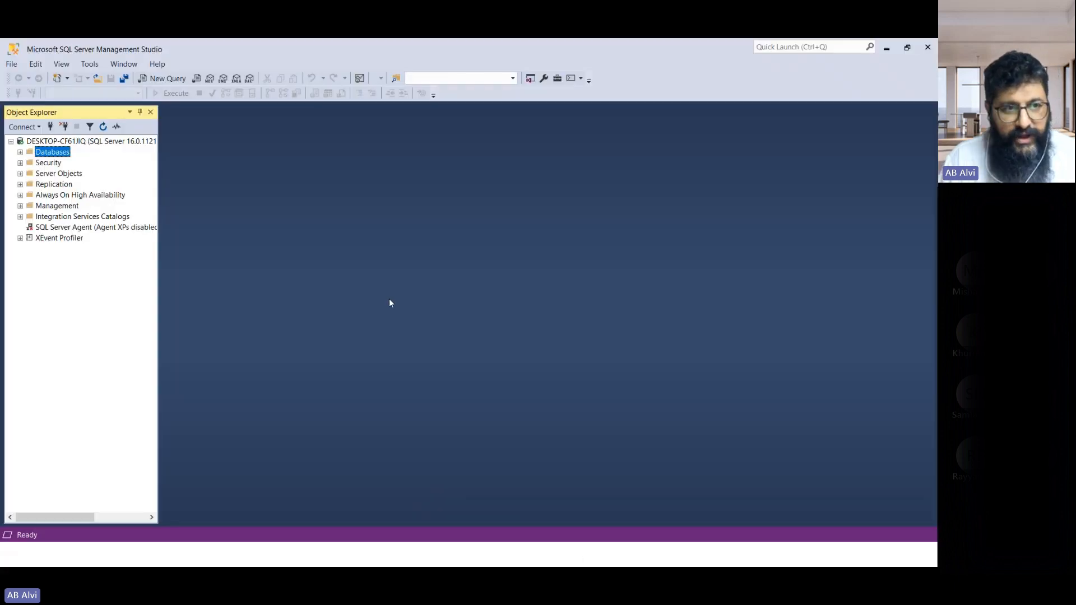
# Step: Return to Power Query Editor and expand the AdventureWorks2019 database in the Navigator
pyautogui.press('super')
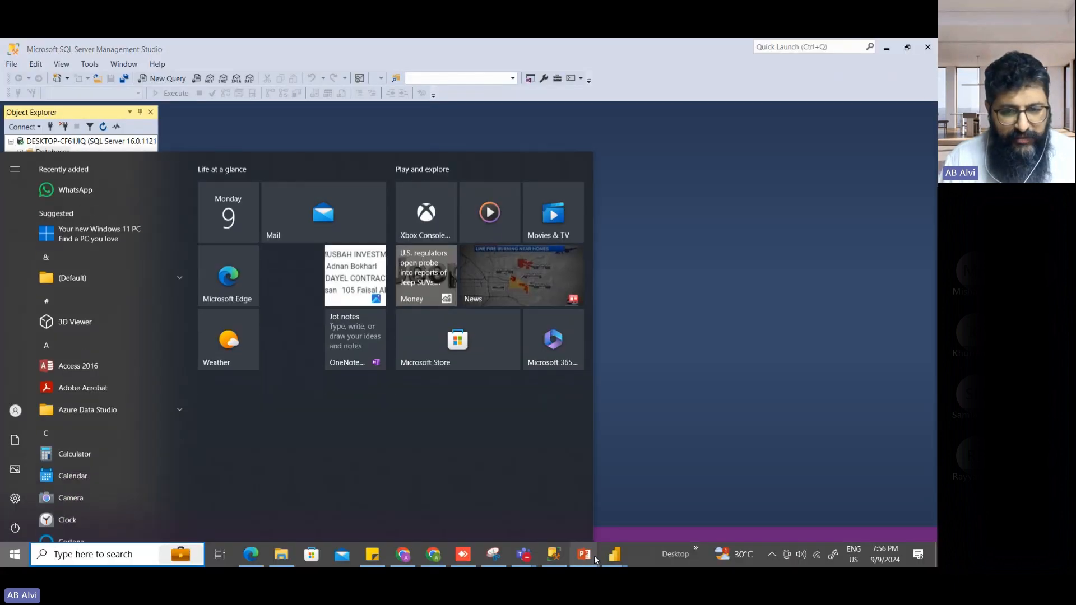
pyautogui.moveTo(614, 556)
pyautogui.click(662, 513)
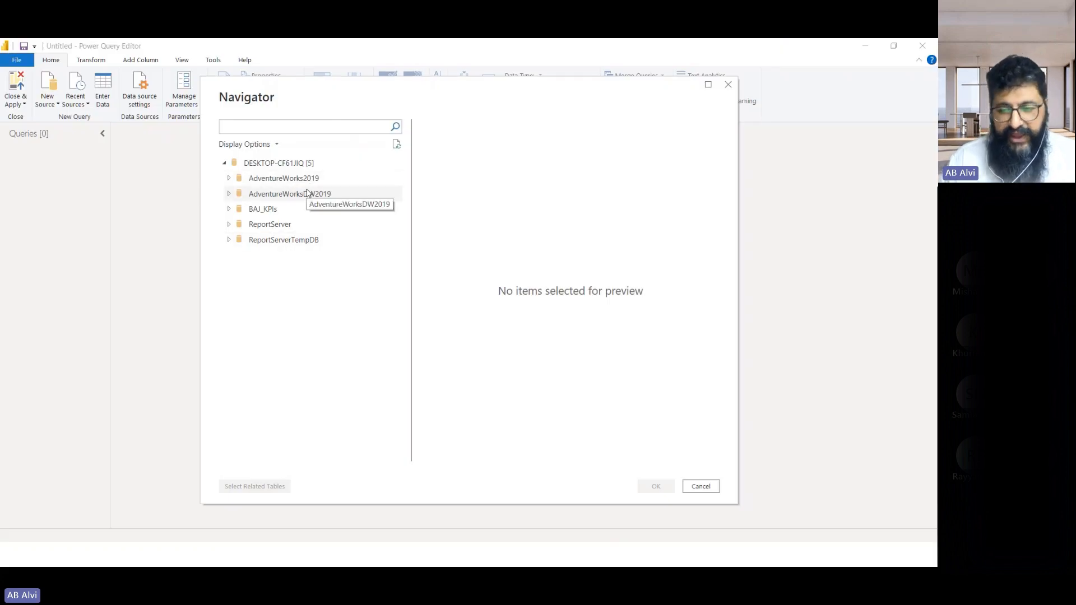
pyautogui.click(228, 178)
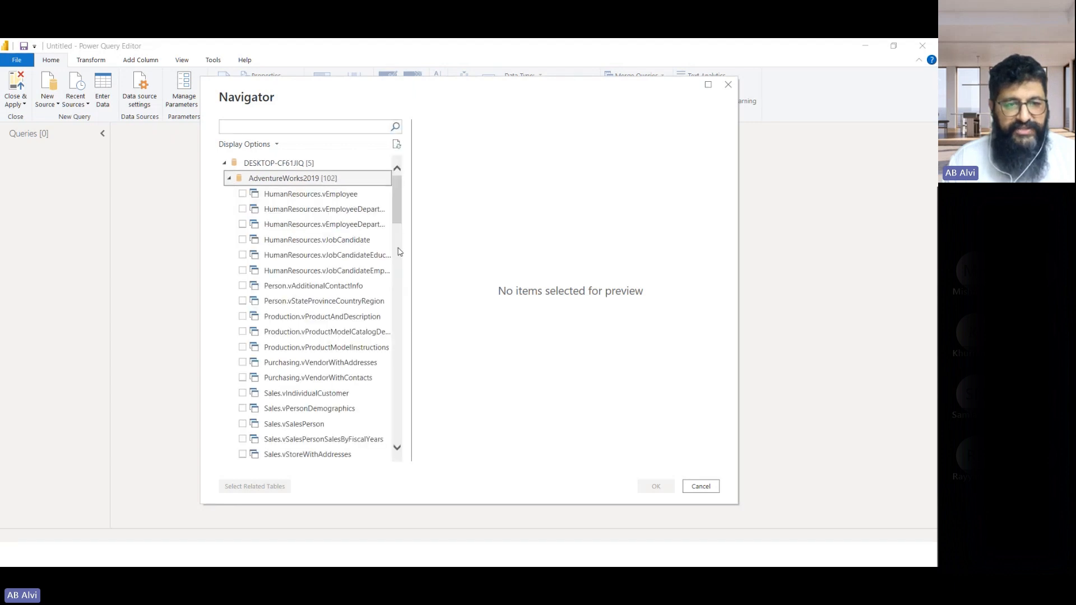
# Step: Mark the Sales.Customer table of AdventureWorks2019 for import in the Navigator
pyautogui.moveTo(398, 194); pyautogui.dragTo(390, 380)
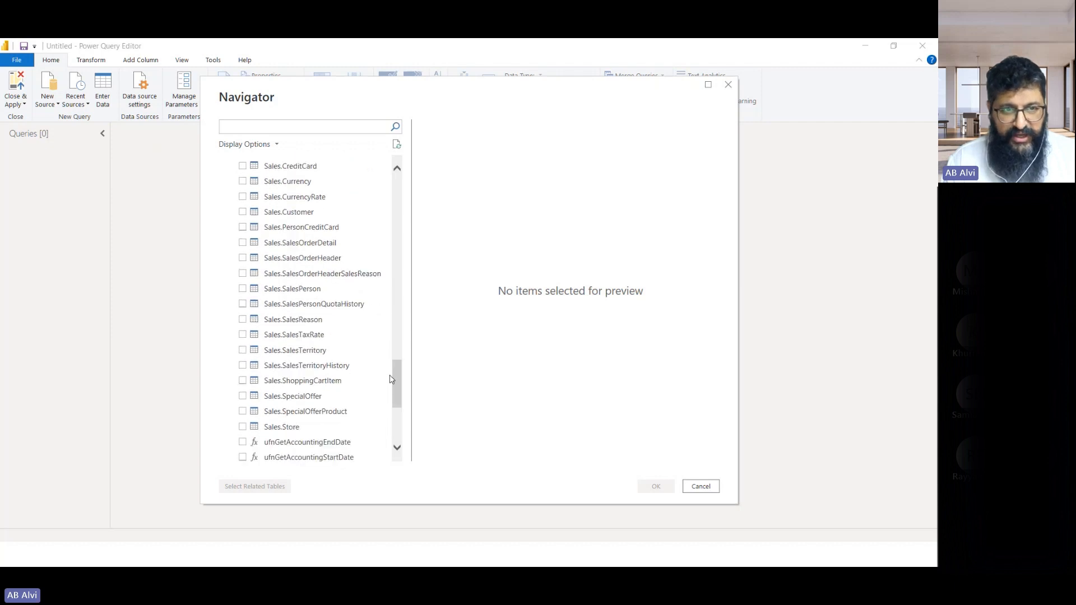
pyautogui.scroll(6, 321, 353)
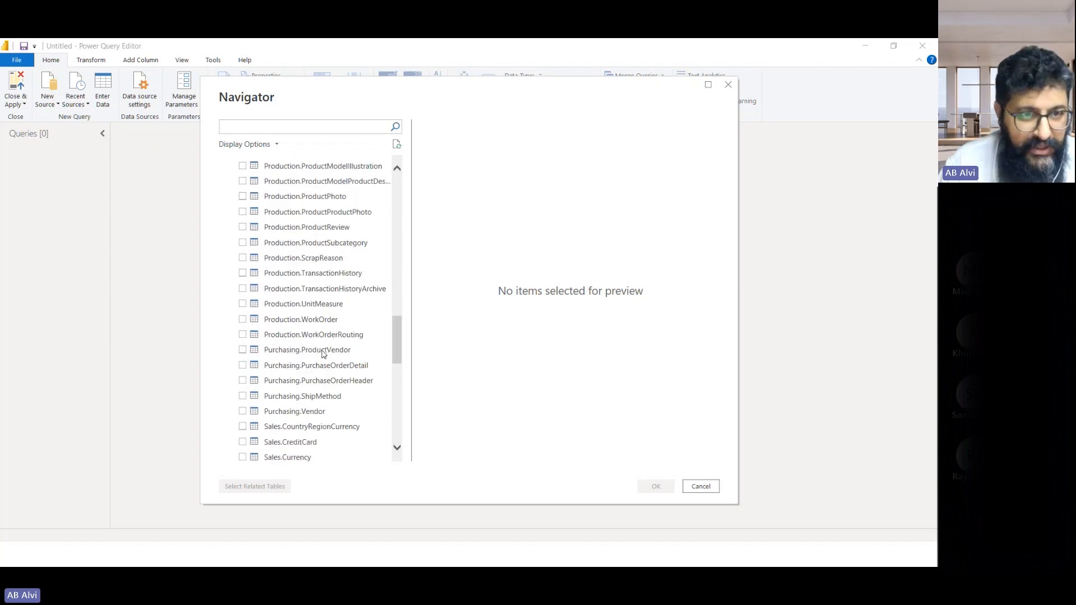
pyautogui.scroll(-6, 322, 352)
pyautogui.scroll(1, 320, 353)
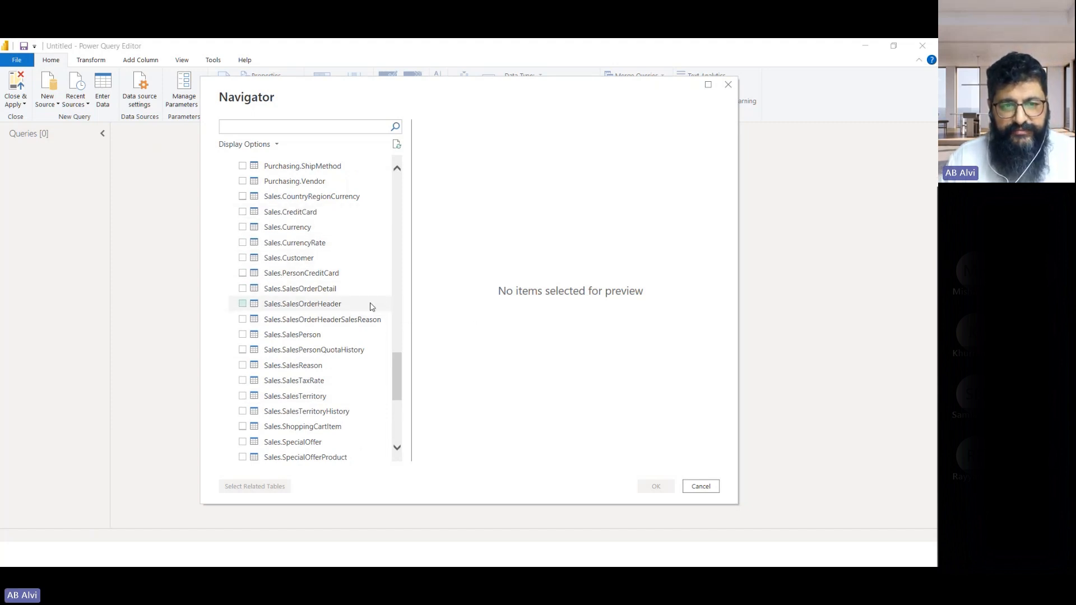
pyautogui.click(242, 258)
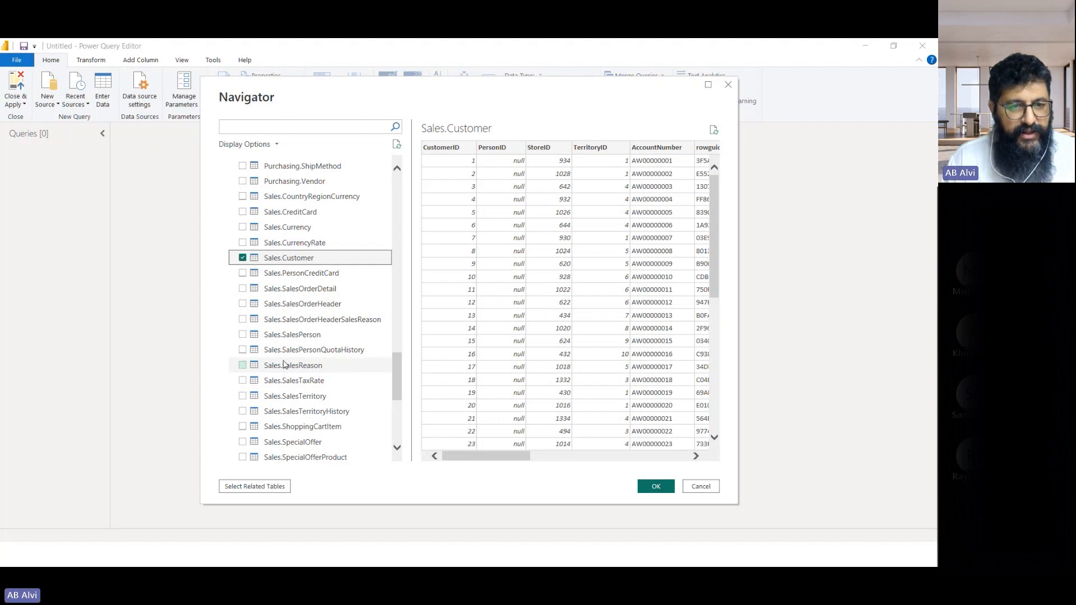
# Step: Add the Sales.SalesTerritory and Sales.SalesOrderDetail tables to the import selection
pyautogui.scroll(-1, 283, 365)
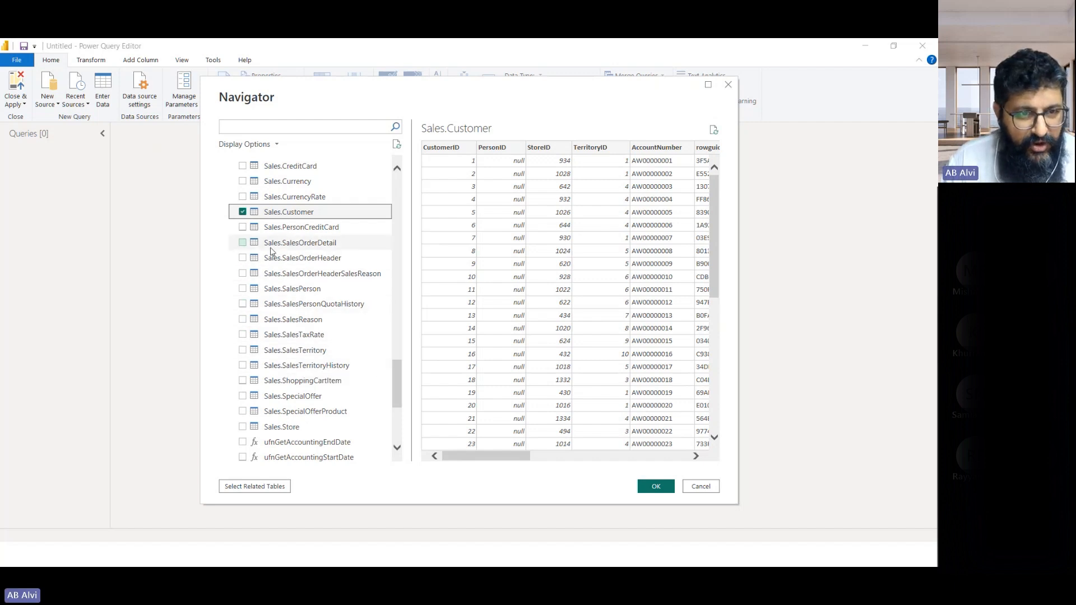
pyautogui.scroll(3, 297, 277)
pyautogui.scroll(12, 297, 278)
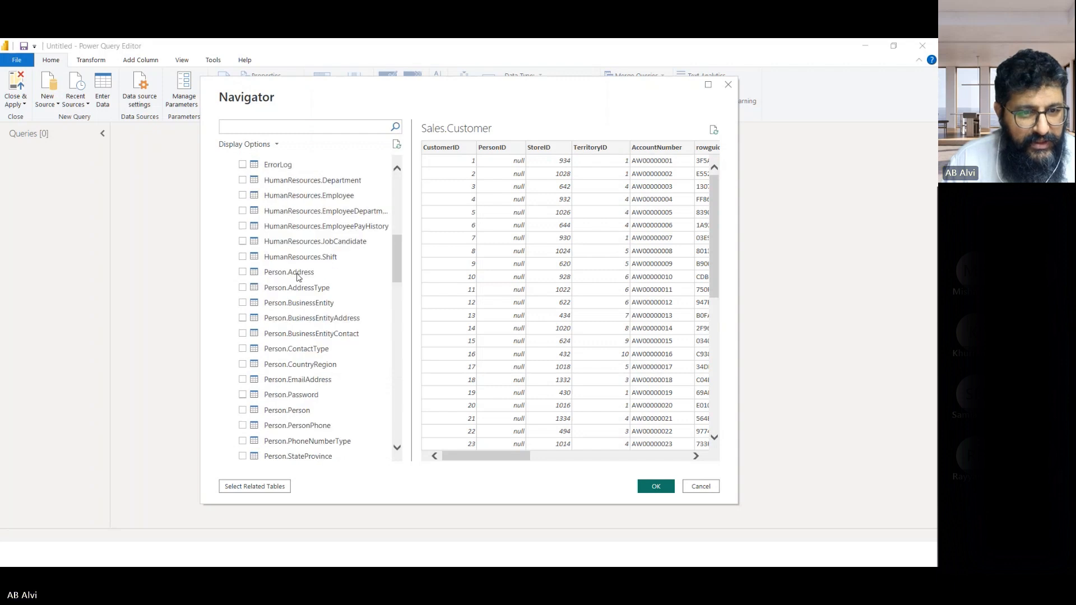
pyautogui.scroll(-1, 299, 277)
pyautogui.scroll(-15, 297, 278)
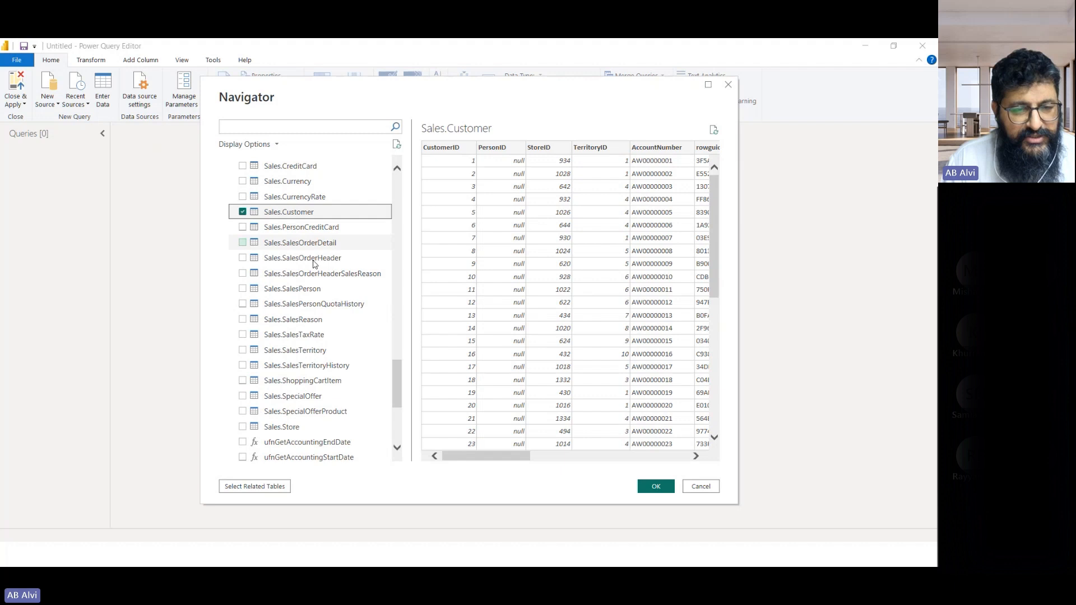
pyautogui.click(305, 351)
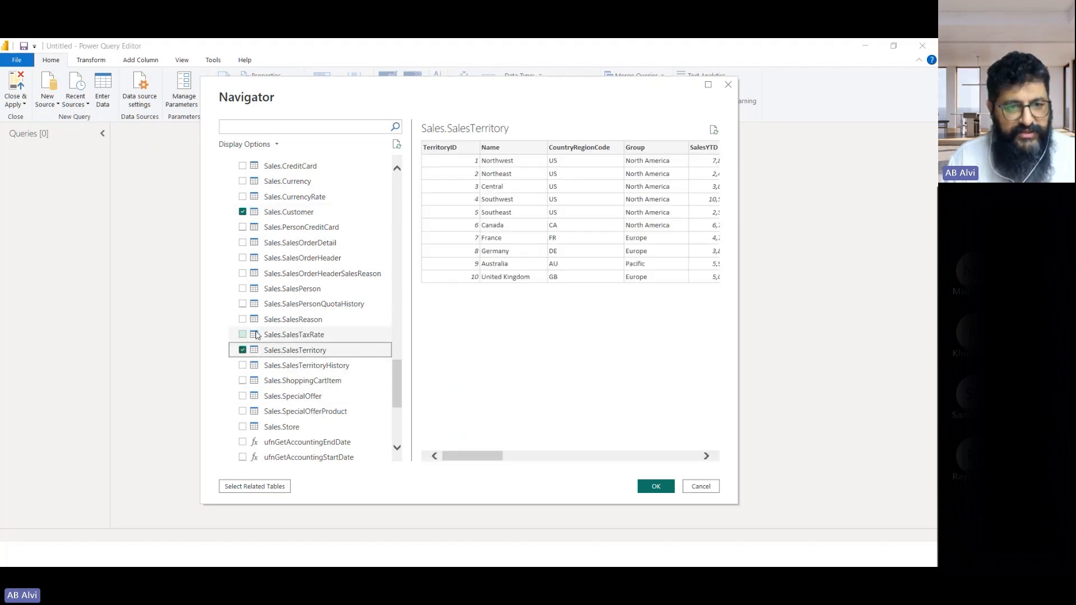
pyautogui.click(255, 245)
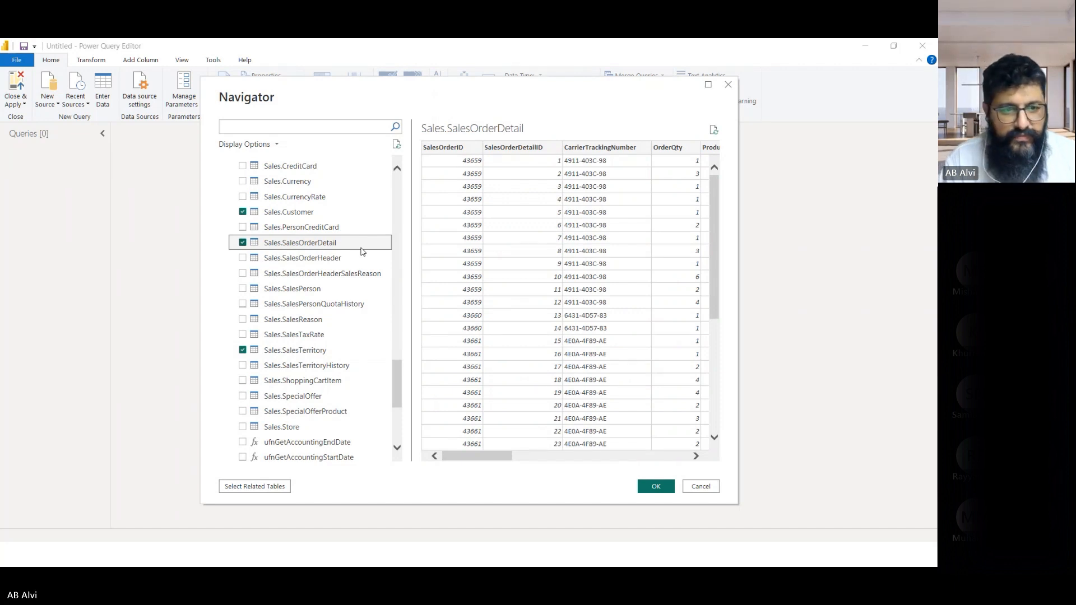
# Step: Add the Production.Product, Production.ProductCategory and Production.ProductSubcategory tables to the import selection
pyautogui.scroll(12, 361, 251)
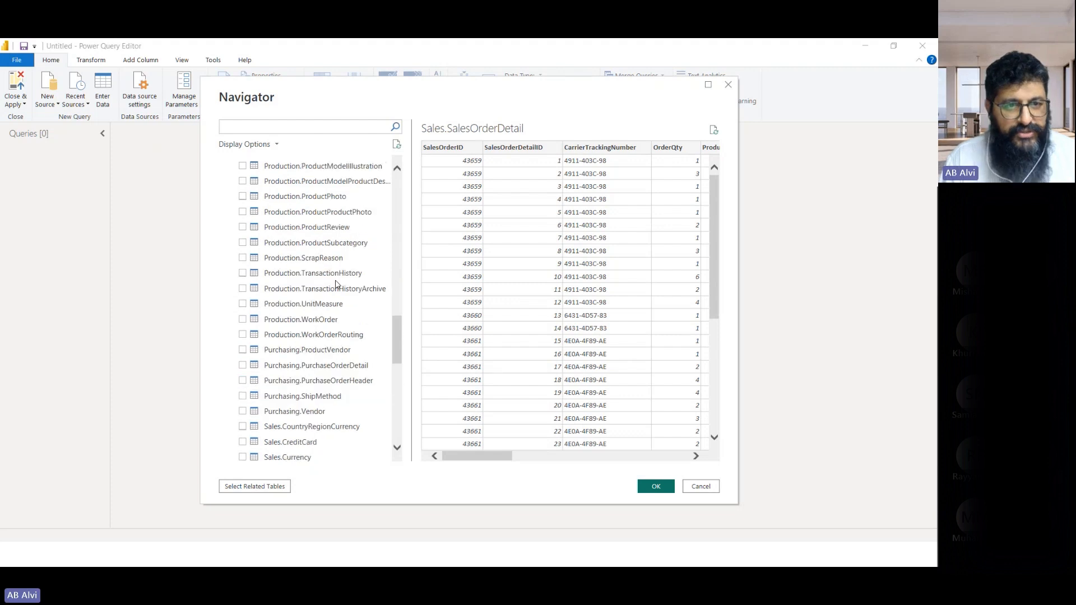
pyautogui.scroll(4, 337, 284)
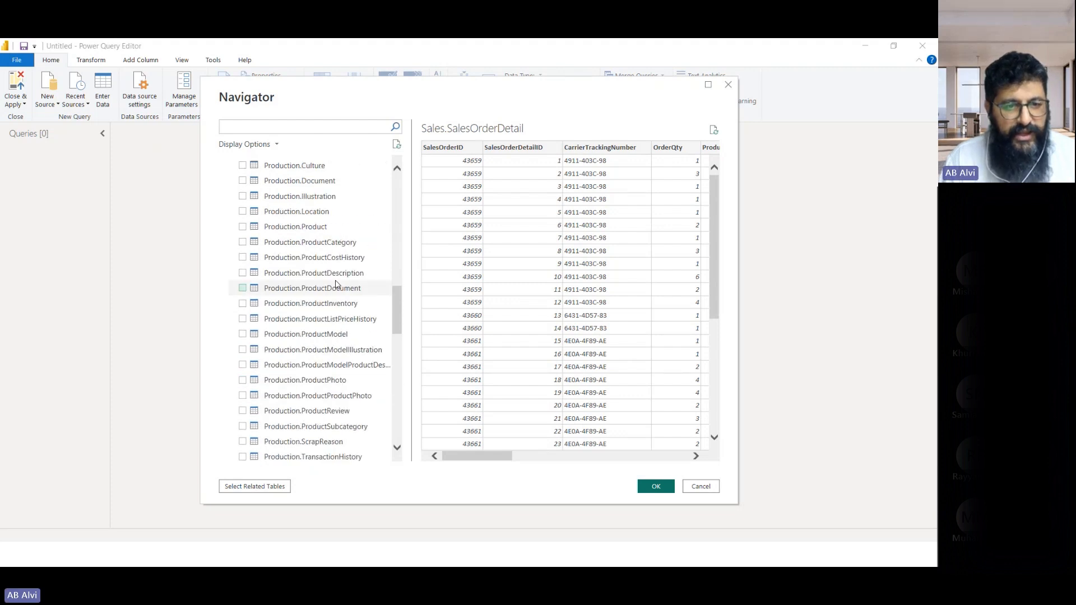
pyautogui.scroll(5, 336, 284)
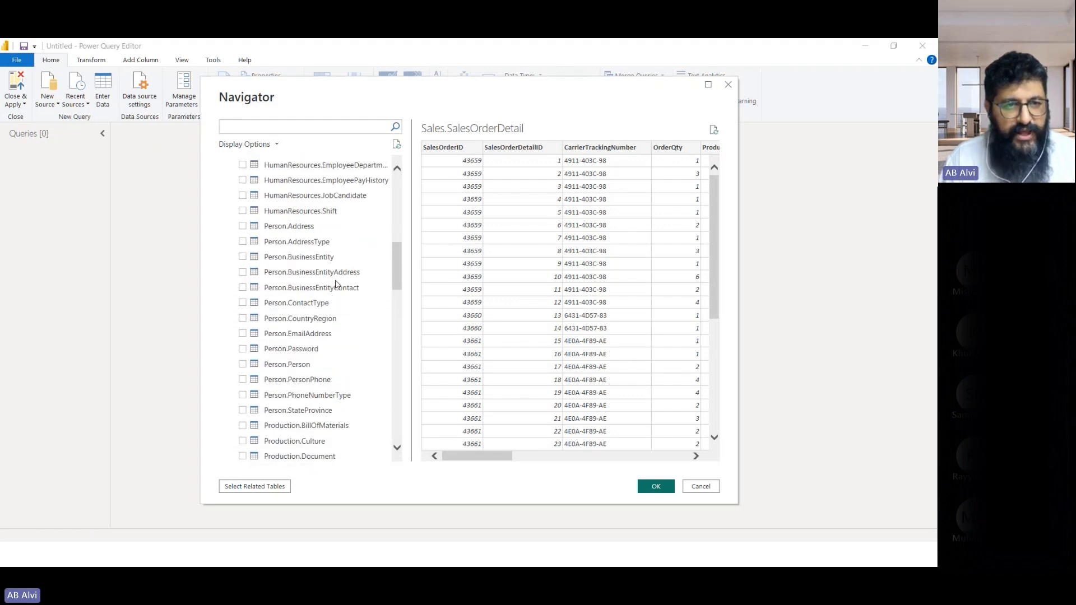
pyautogui.scroll(-5, 336, 284)
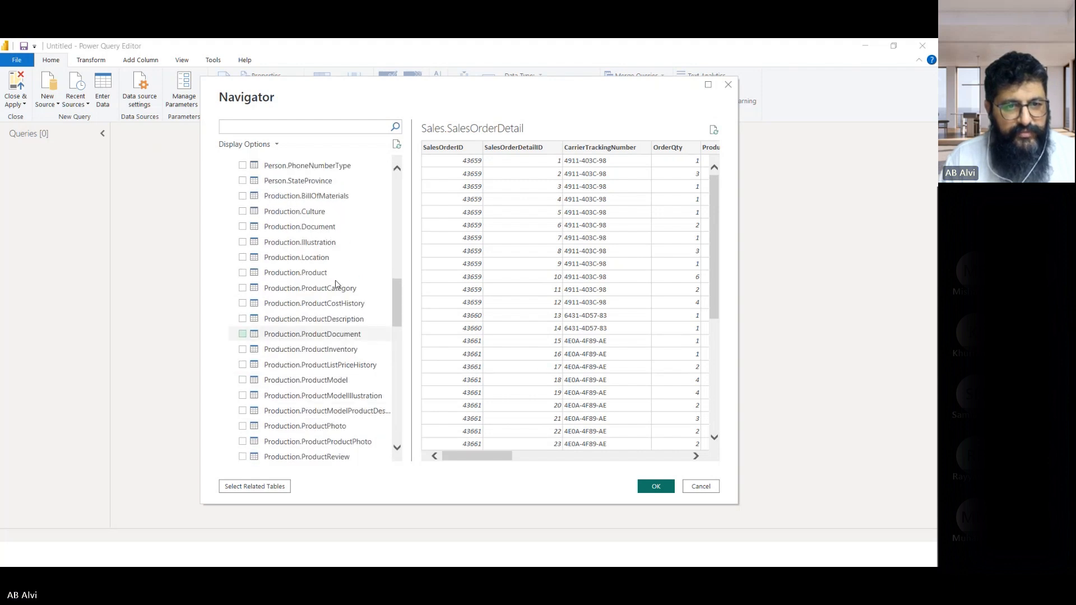
pyautogui.scroll(-1, 336, 284)
pyautogui.moveTo(241, 242); pyautogui.dragTo(242, 227)
pyautogui.moveTo(314, 242); pyautogui.dragTo(329, 246)
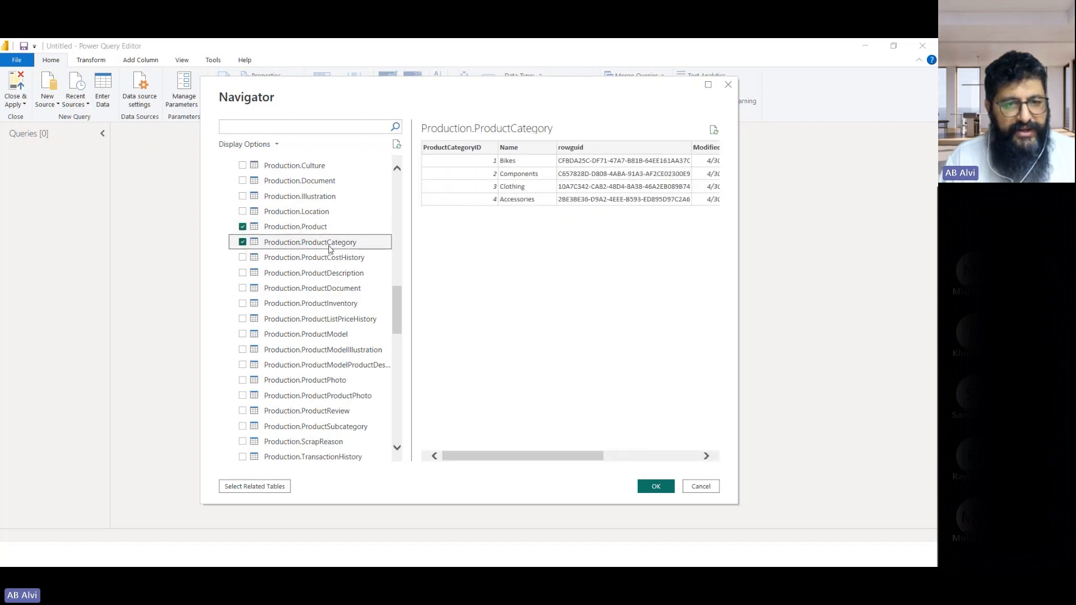
pyautogui.scroll(-1, 274, 336)
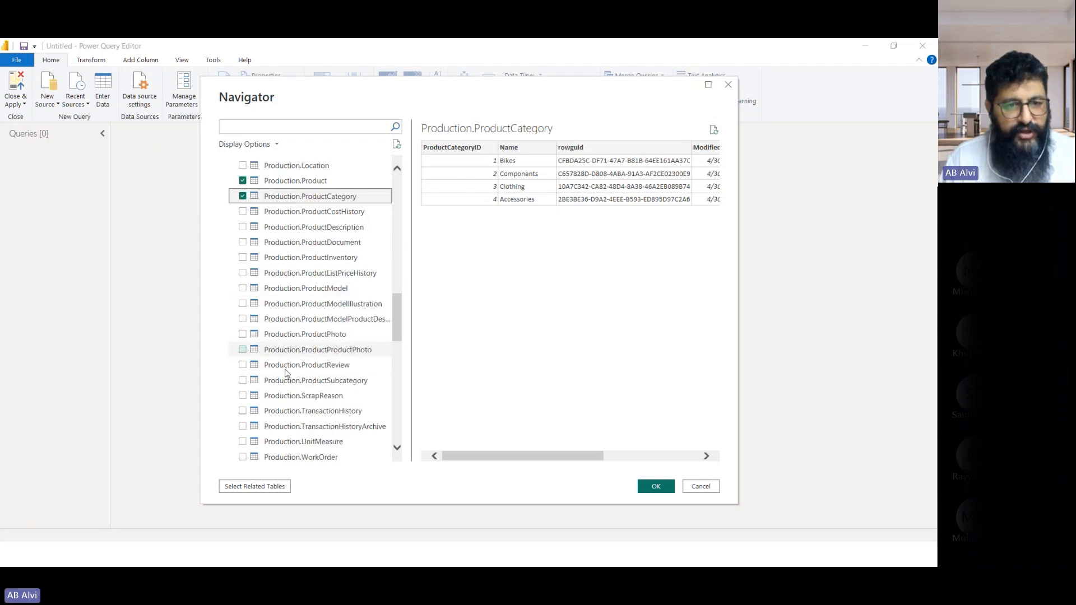
pyautogui.click(243, 381)
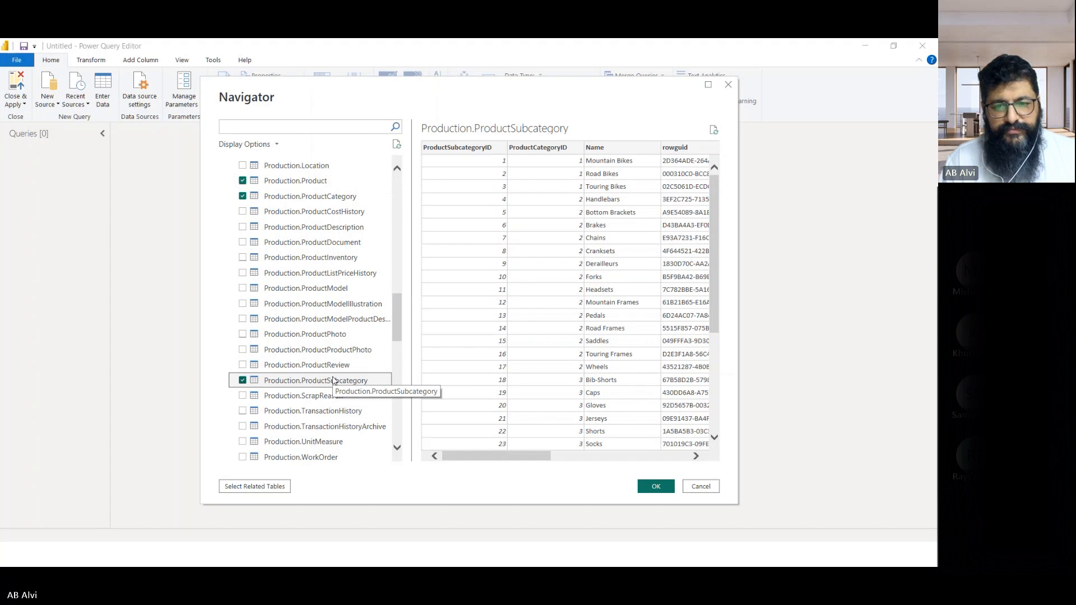
# Step: Review the marked Production and Sales tables in the list and load them as queries
pyautogui.scroll(-8, 326, 297)
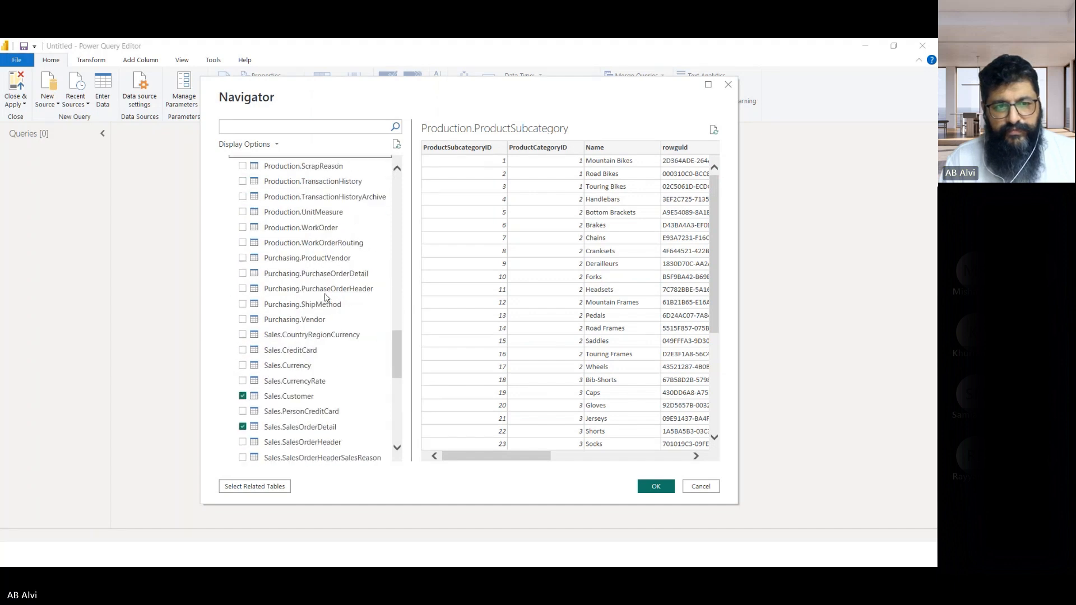
pyautogui.scroll(7, 325, 297)
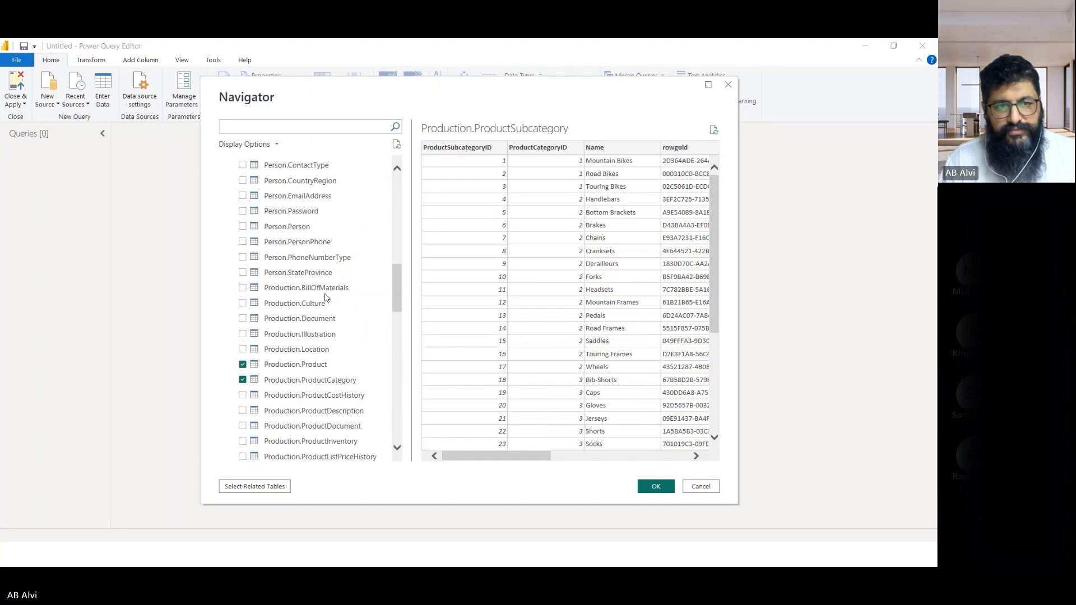
pyautogui.scroll(-8, 326, 297)
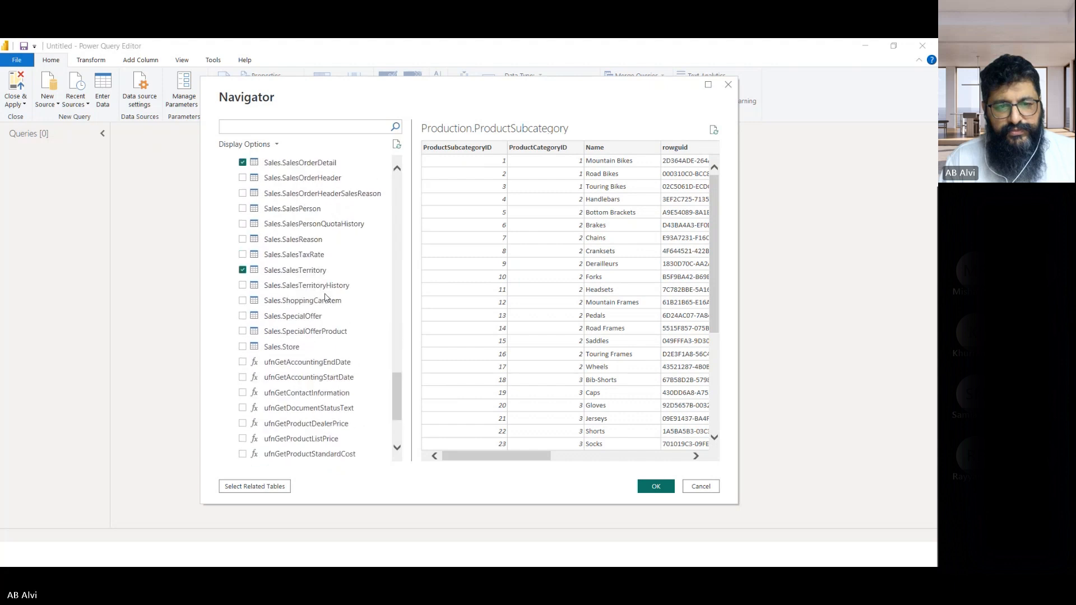
pyautogui.scroll(5, 325, 297)
pyautogui.scroll(9, 326, 297)
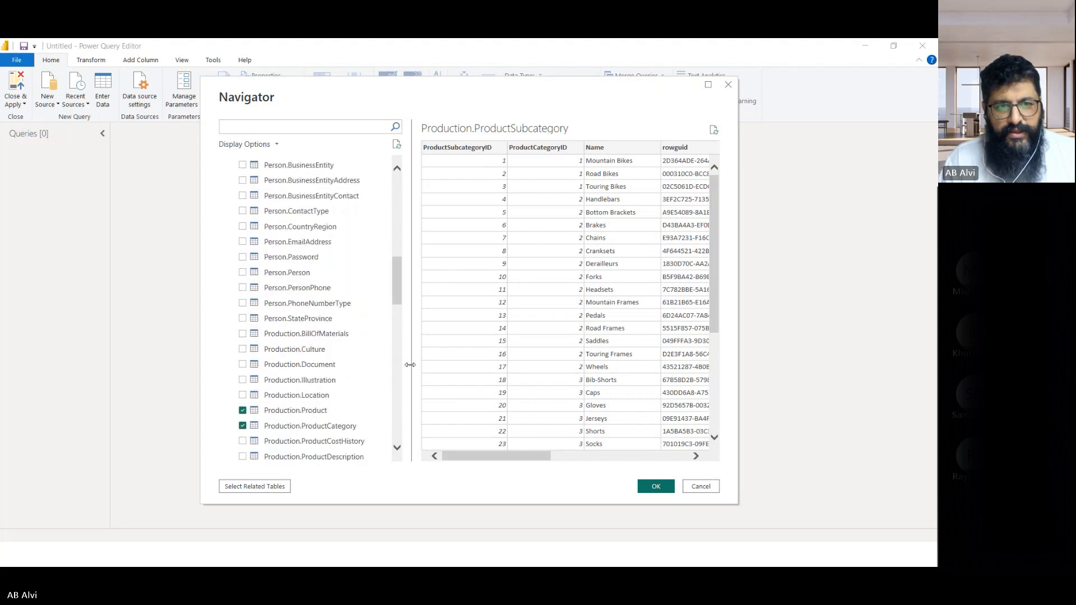
pyautogui.scroll(-4, 344, 334)
pyautogui.scroll(-10, 344, 335)
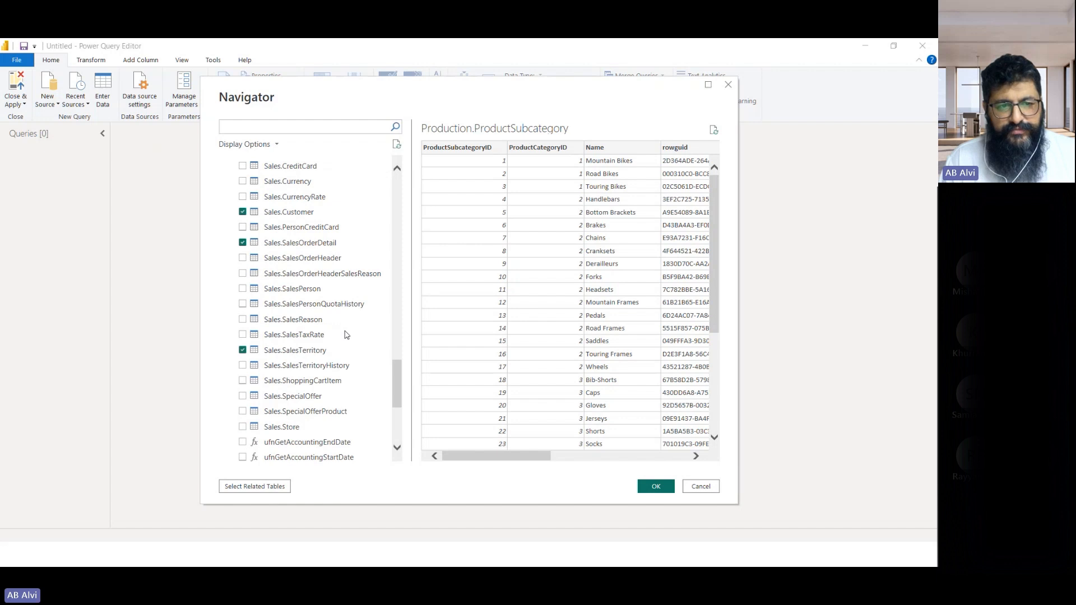
pyautogui.click(654, 488)
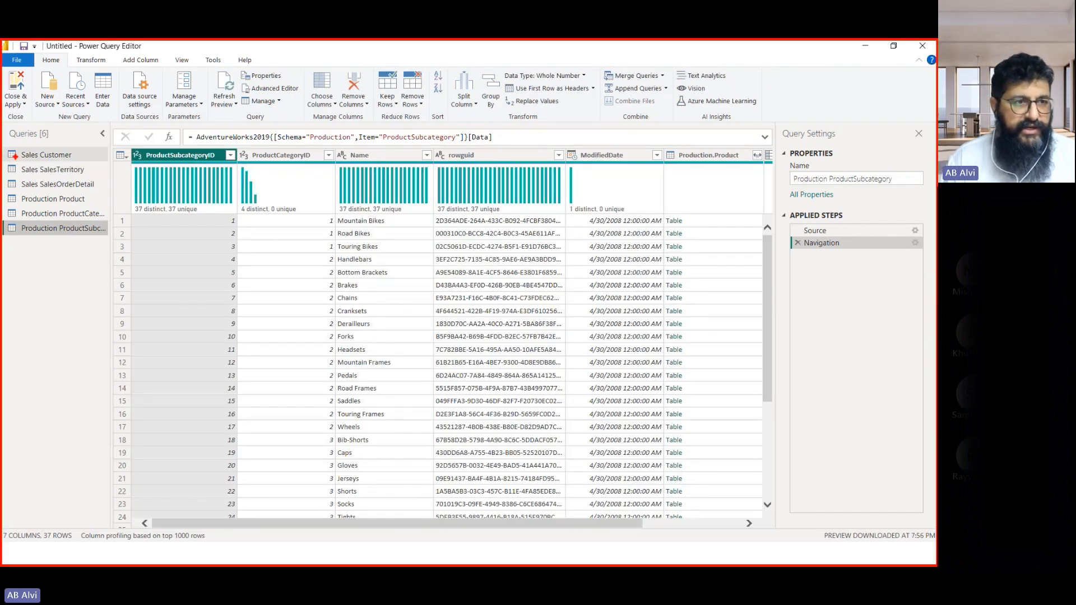
pyautogui.moveTo(5, 141)
pyautogui.mouseDown()
pyautogui.moveTo(79, 241)
pyautogui.moveTo(115, 259)
pyautogui.mouseUp()
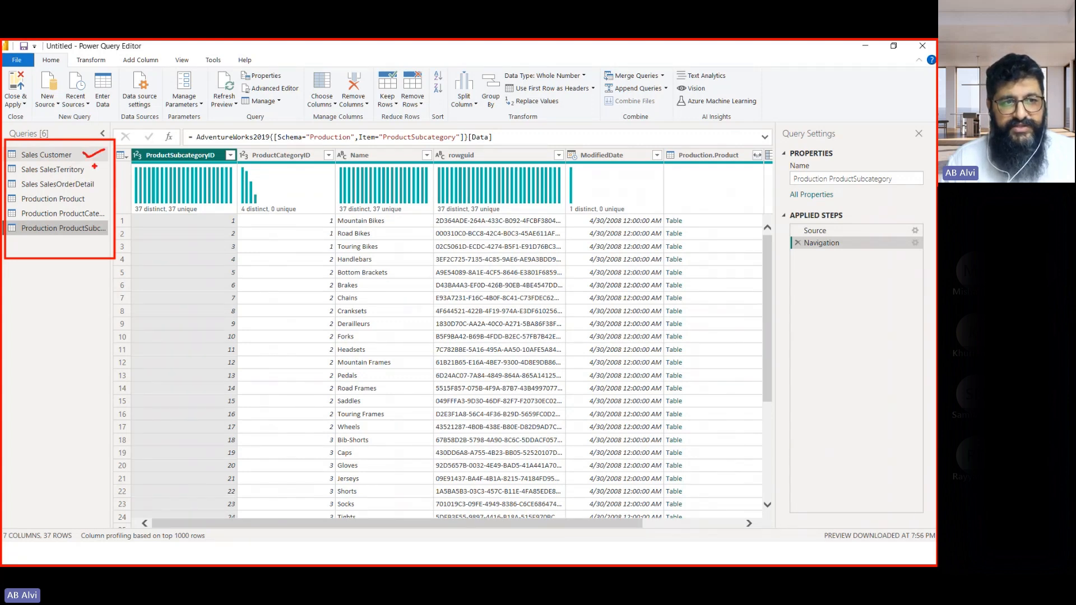
pyautogui.moveTo(94, 167); pyautogui.dragTo(113, 164)
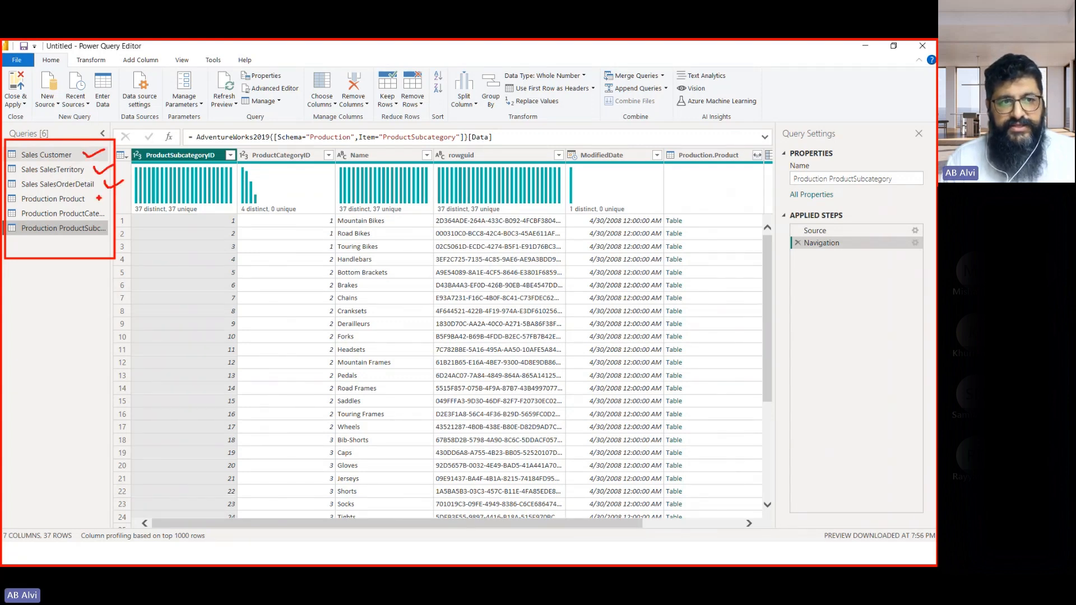
pyautogui.moveTo(107, 211); pyautogui.dragTo(128, 208)
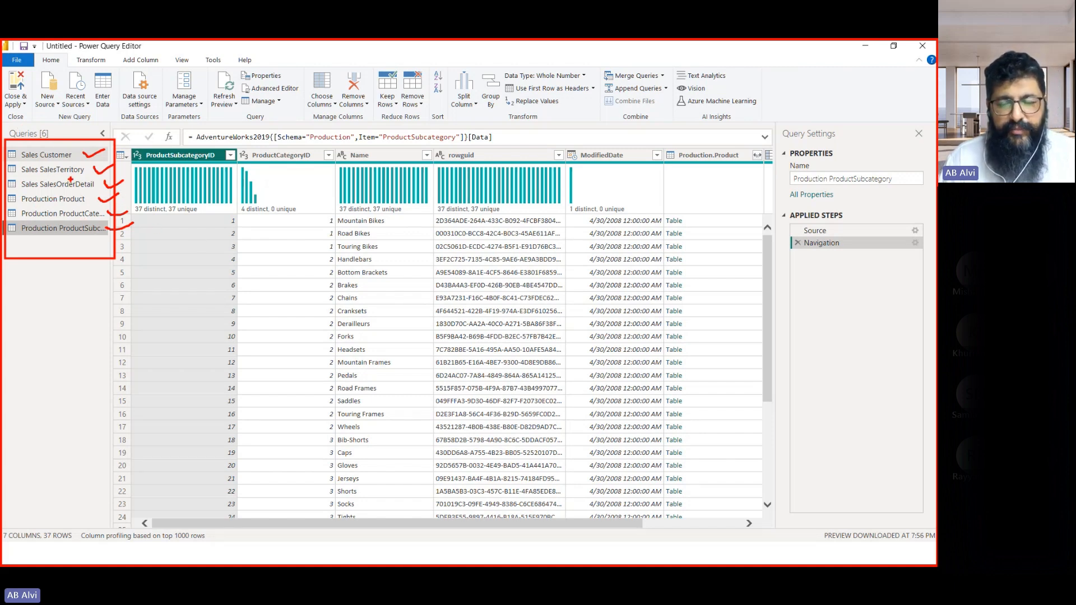
pyautogui.press('Escape')
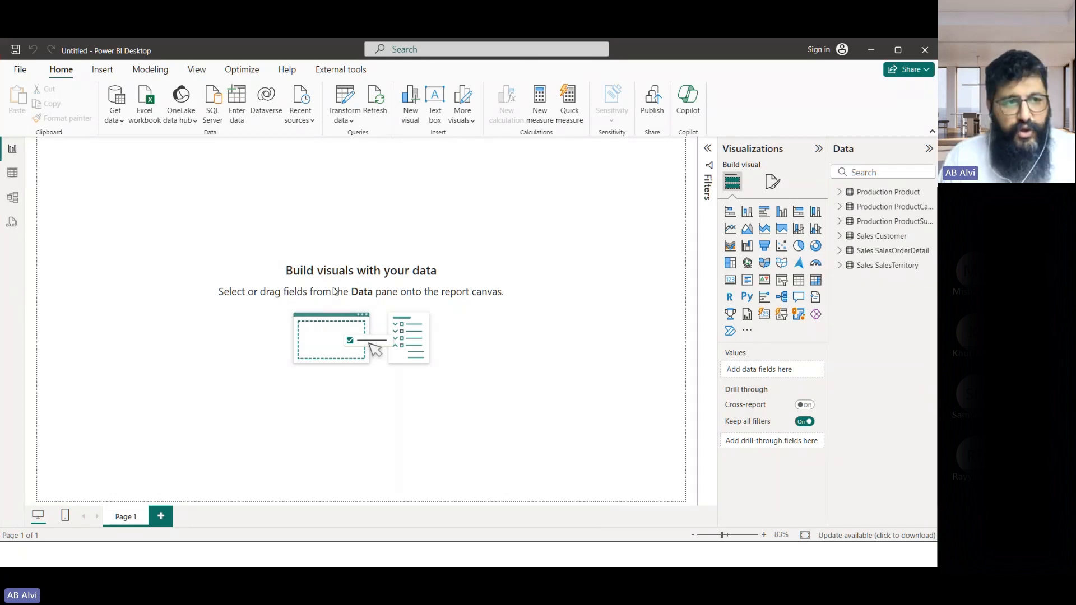
# Step: Open the model view and line up the Sales SalesTerritory, Sales Customer and Sales SalesOrderDetail tables in a row below the Production tables
pyautogui.click(12, 197)
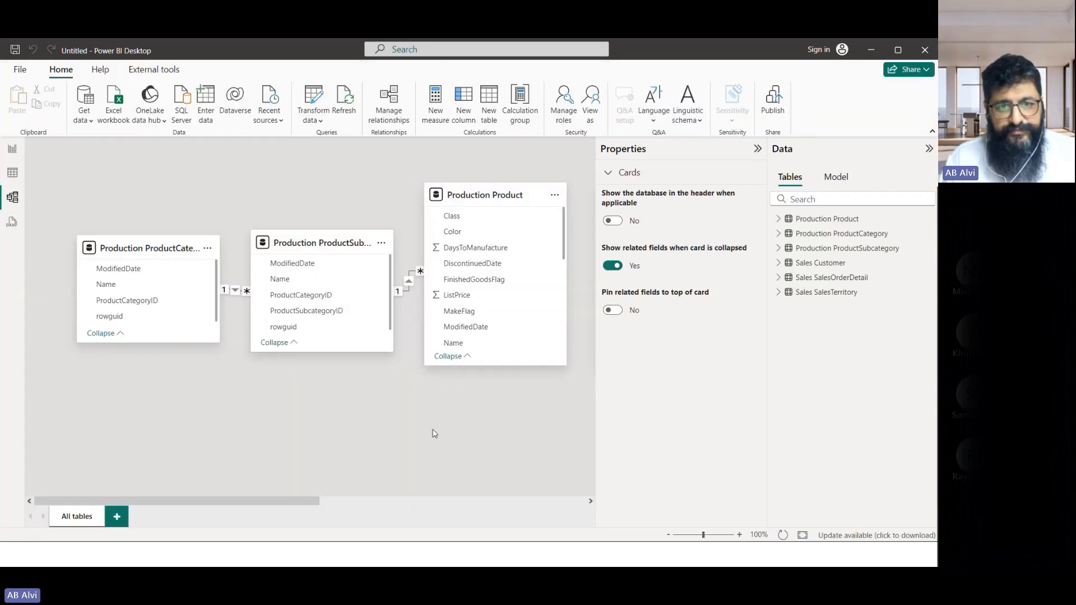
pyautogui.moveTo(705, 536); pyautogui.dragTo(692, 536)
pyautogui.moveTo(449, 178); pyautogui.dragTo(163, 360)
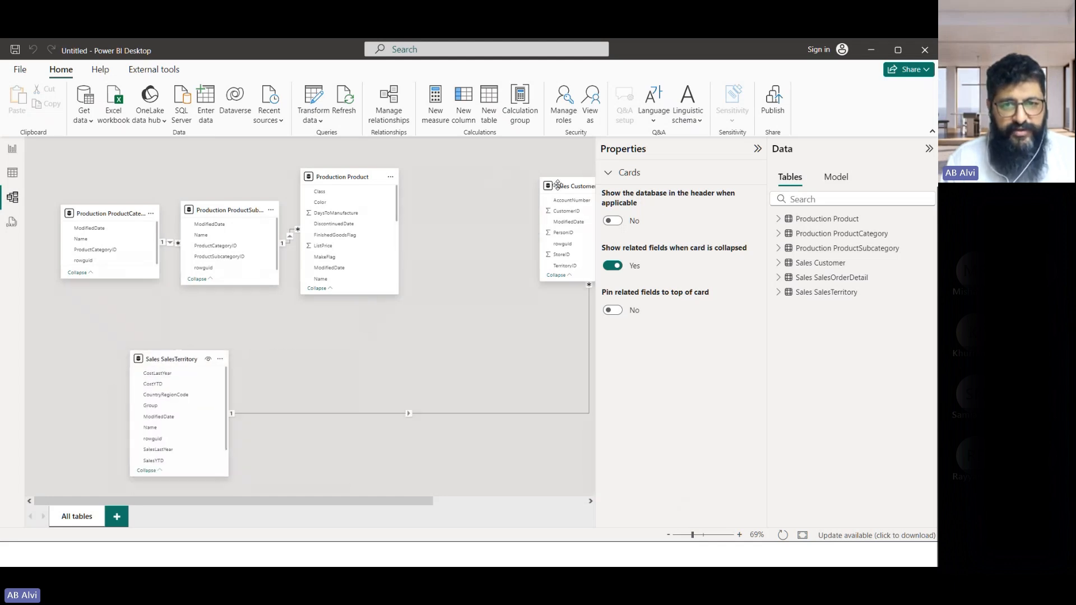
pyautogui.moveTo(567, 185); pyautogui.dragTo(265, 361)
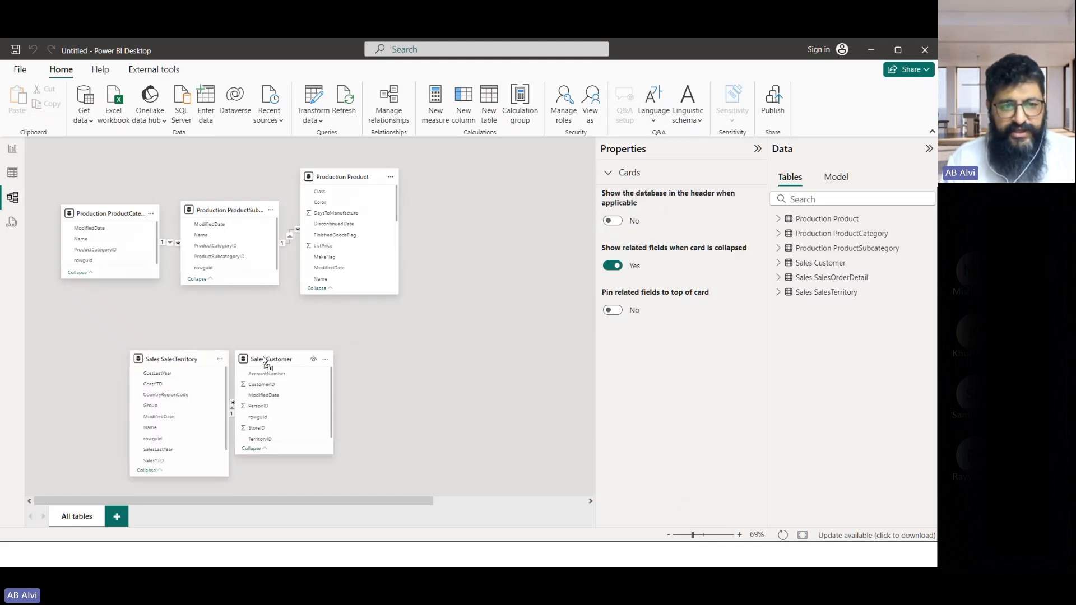
pyautogui.moveTo(386, 501); pyautogui.dragTo(475, 509)
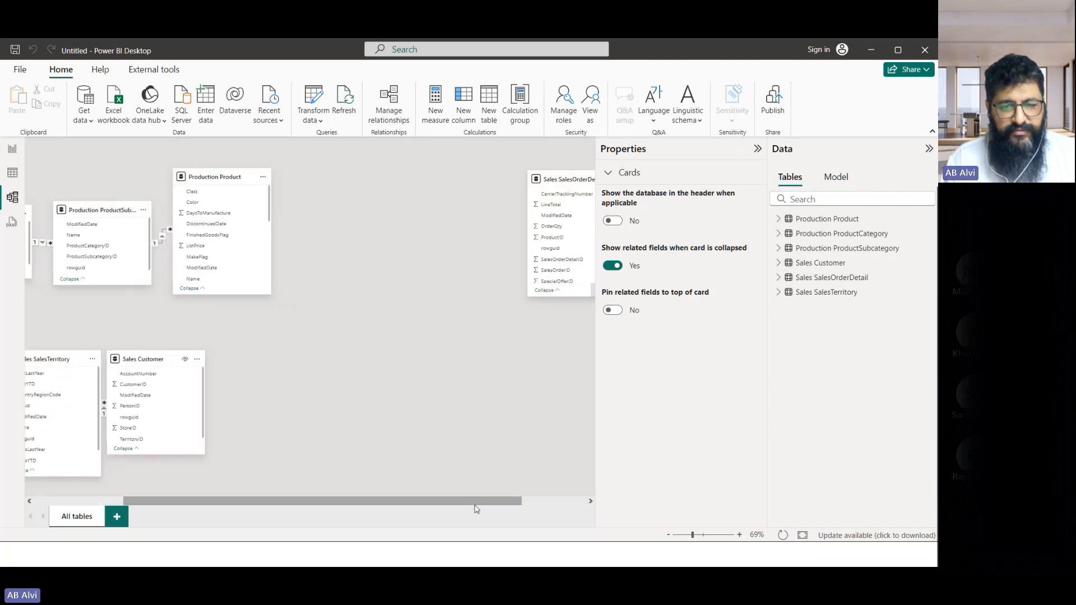
pyautogui.moveTo(546, 180); pyautogui.dragTo(357, 367)
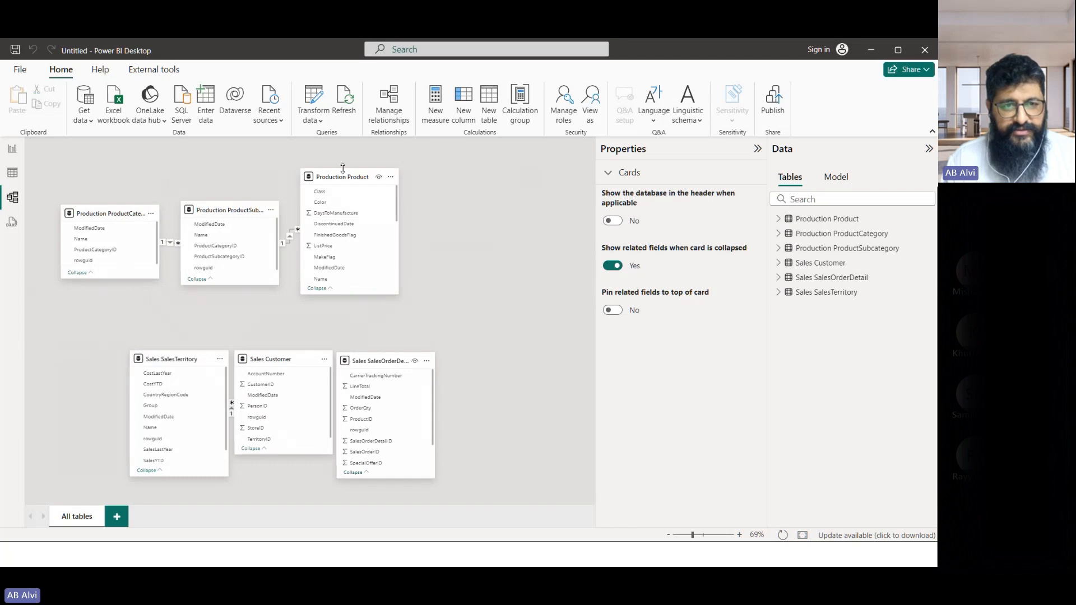
# Step: Line up the Production ProductCategory, ProductSubcategory and Product tables side by side in a row above the Sales tables
pyautogui.moveTo(345, 178); pyautogui.dragTo(437, 206)
pyautogui.moveTo(242, 209); pyautogui.dragTo(349, 204)
pyautogui.moveTo(103, 209); pyautogui.dragTo(225, 200)
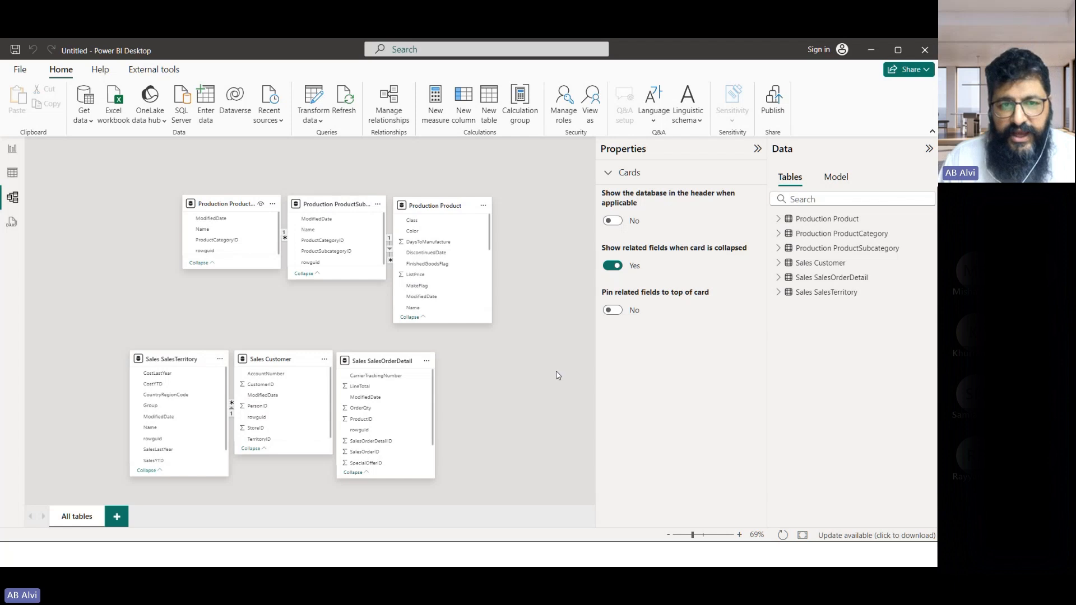
# Step: Select the Production Product table in the model and examine its general properties
pyautogui.click(808, 219)
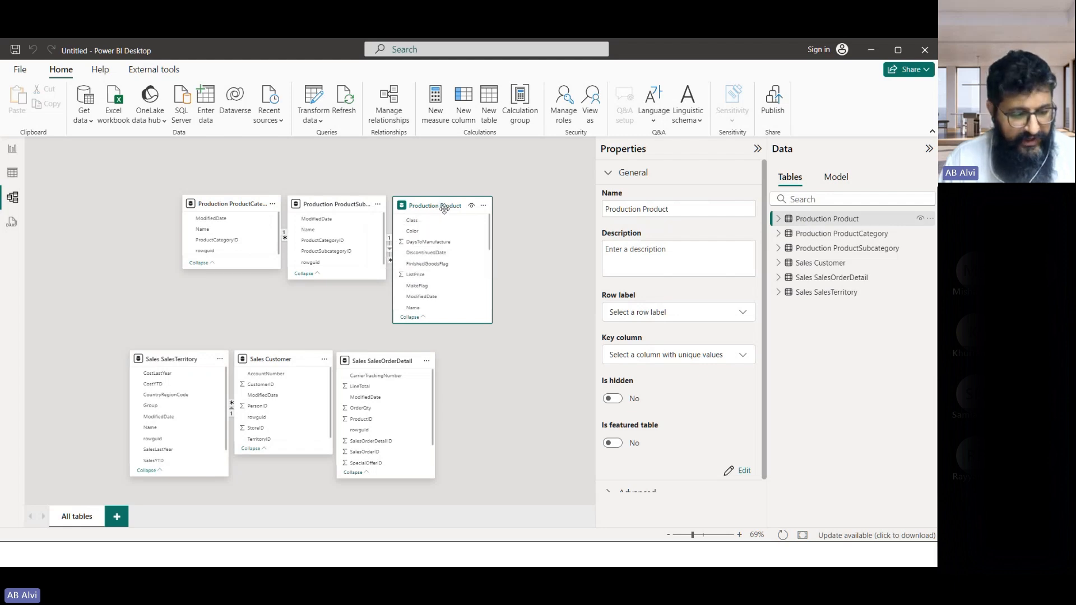
pyautogui.hotkey('ctrl', '2')
pyautogui.moveTo(383, 175)
pyautogui.mouseDown()
pyautogui.moveTo(439, 314)
pyautogui.moveTo(520, 350)
pyautogui.mouseUp()
pyautogui.press('Escape')
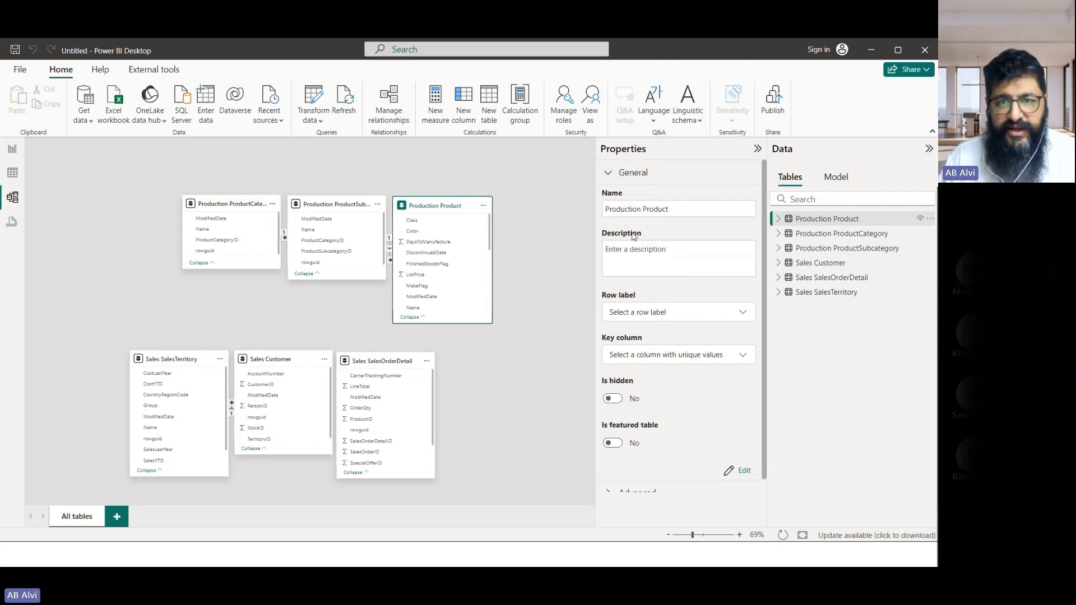
pyautogui.scroll(-1, 764, 193)
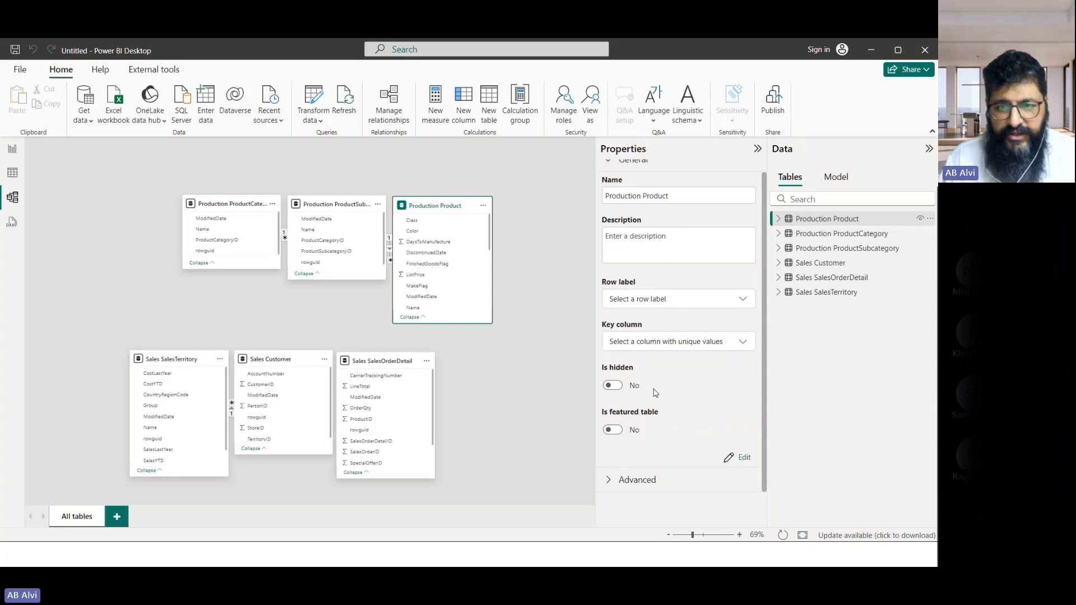
# Step: Expand the advanced properties of the Production Product table and examine its storage mode, marking the setting with screen annotations
pyautogui.click(623, 487)
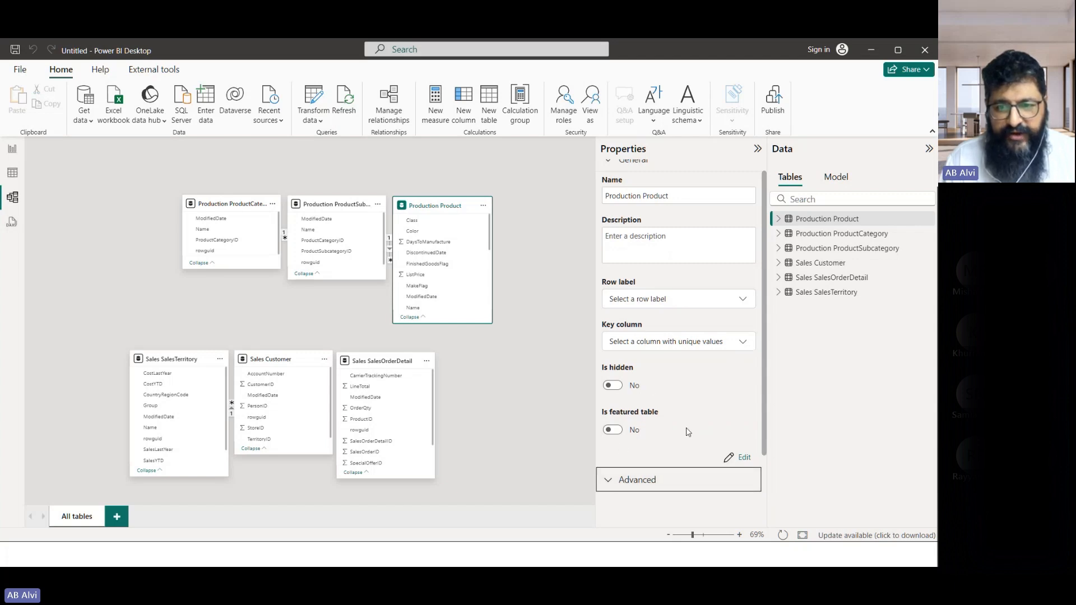
pyautogui.scroll(-2, 684, 446)
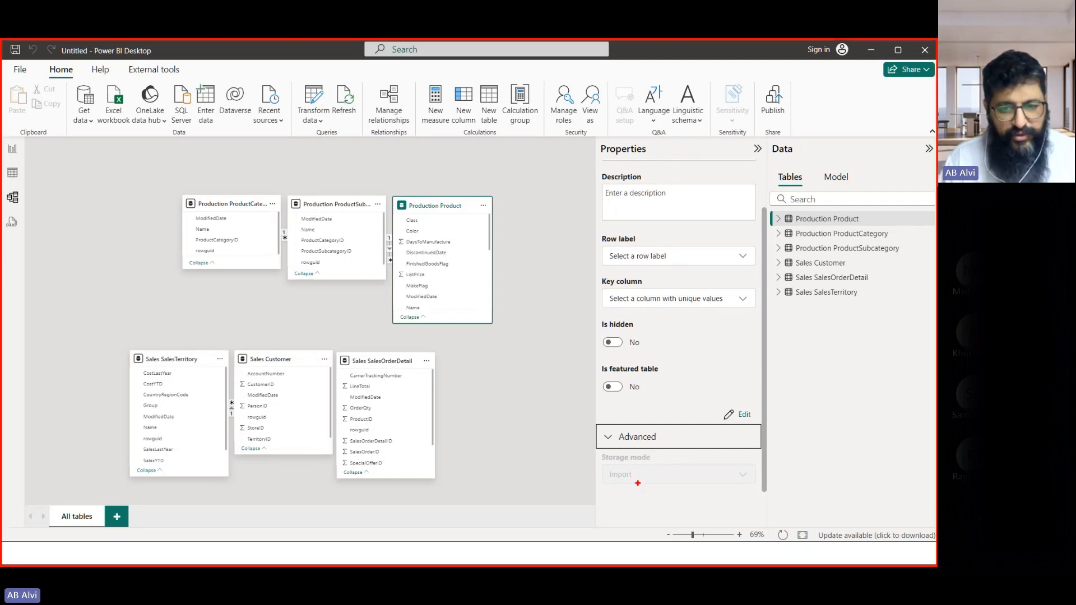
pyautogui.moveTo(597, 452)
pyautogui.mouseDown()
pyautogui.moveTo(702, 499)
pyautogui.moveTo(766, 502)
pyautogui.mouseUp()
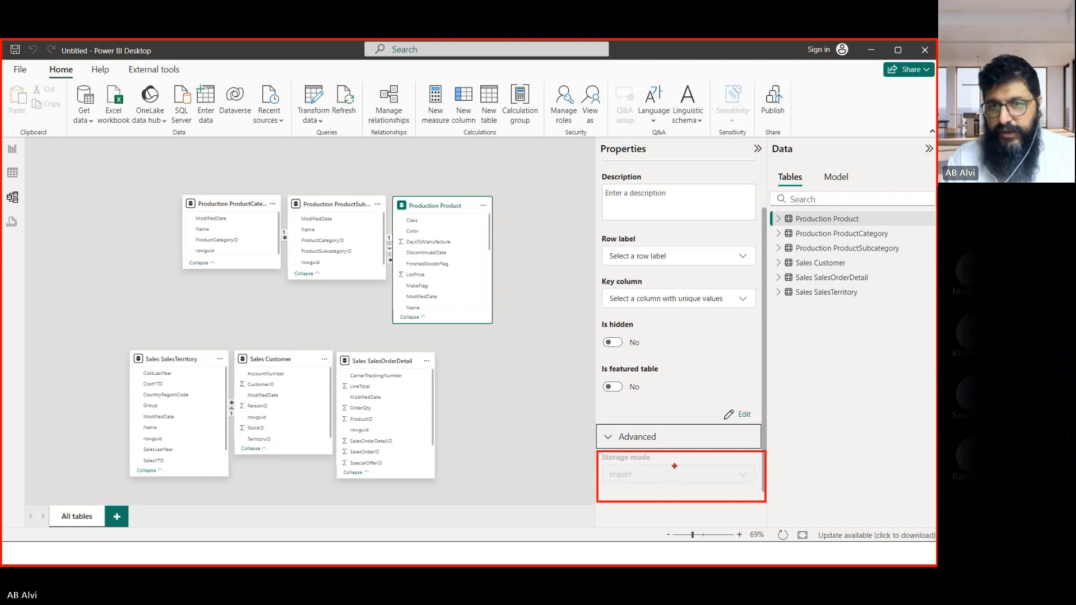
pyautogui.moveTo(642, 473)
pyautogui.mouseDown()
pyautogui.moveTo(669, 473)
pyautogui.moveTo(637, 485)
pyautogui.mouseUp()
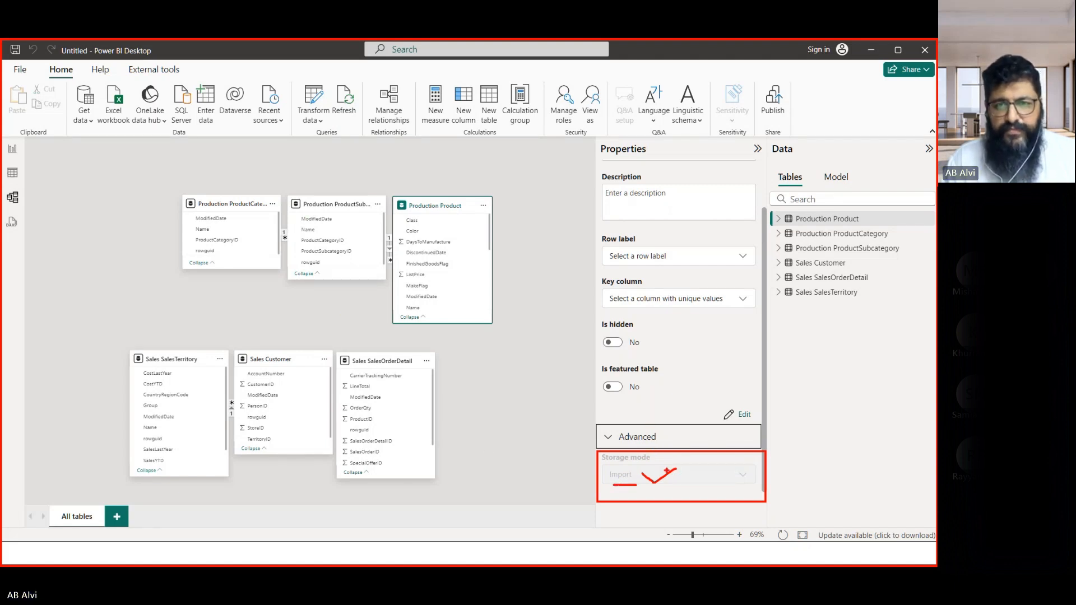
pyautogui.press('Escape')
# Step: Select the Production ProductCategory and ProductSubcategory tables in turn and examine the storage mode in the ProductSubcategory table's advanced properties
pyautogui.click(232, 204)
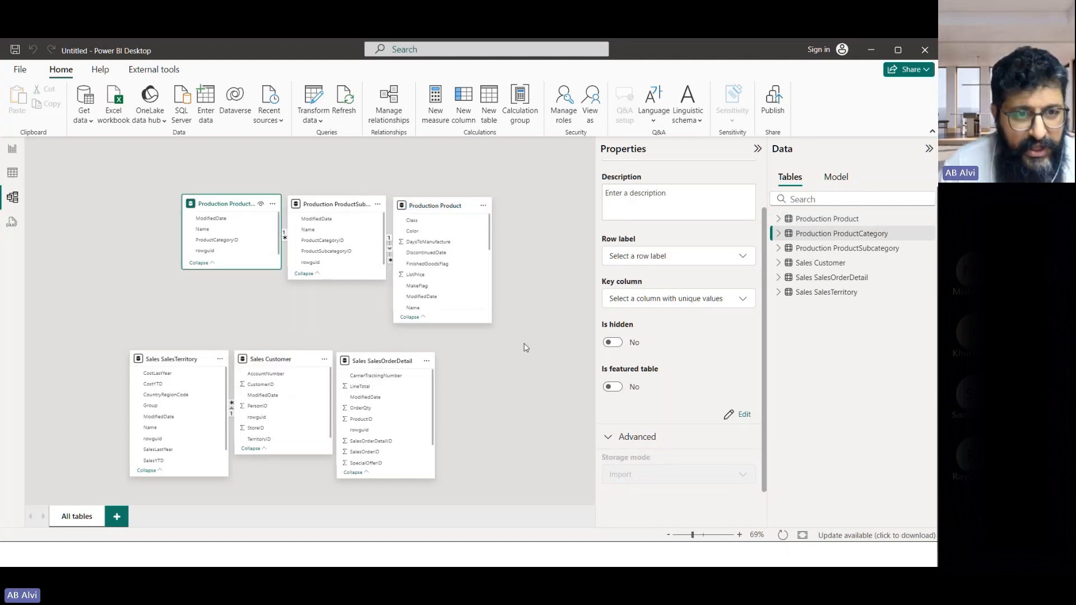
pyautogui.click(526, 348)
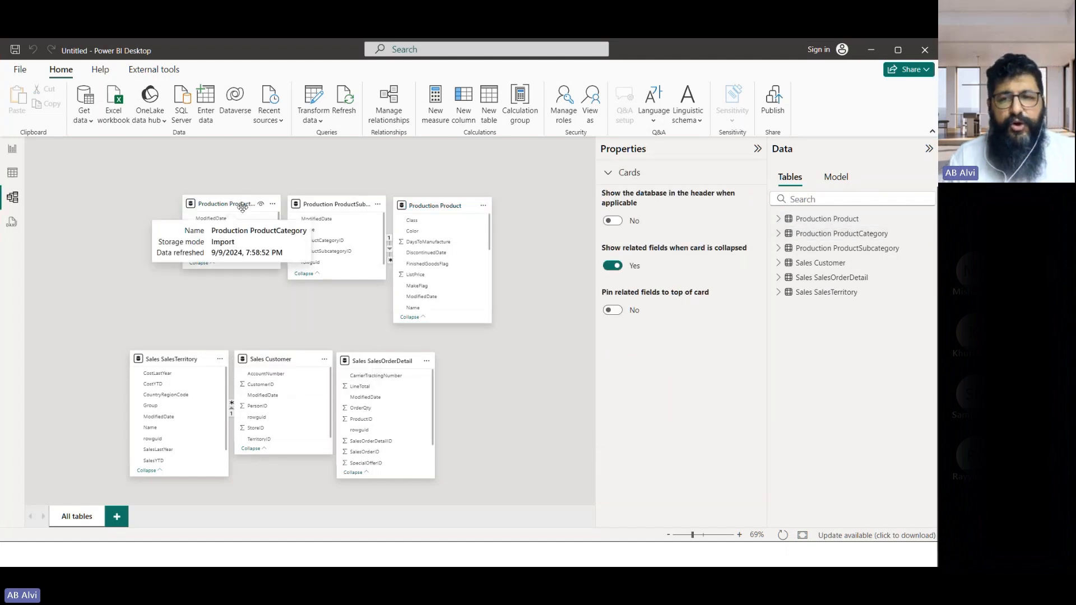
pyautogui.click(336, 205)
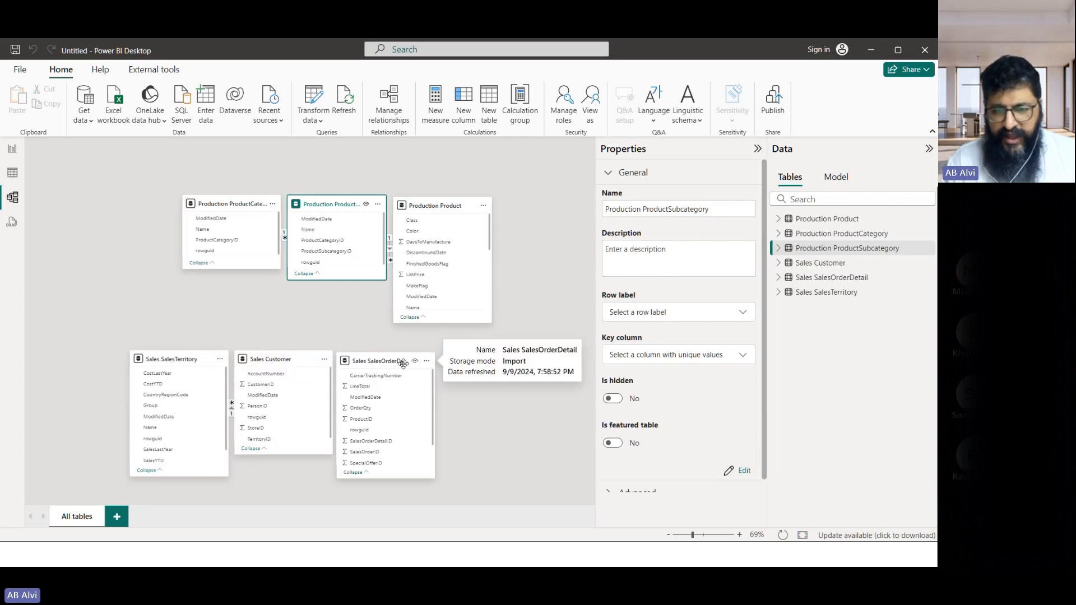
pyautogui.scroll(-1, 762, 319)
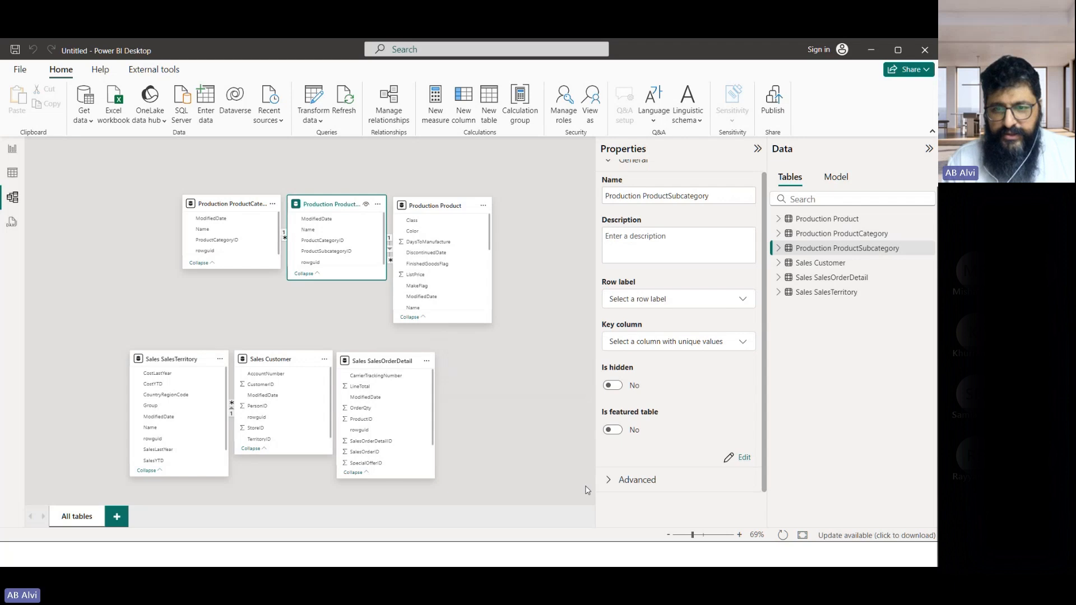
pyautogui.click(609, 482)
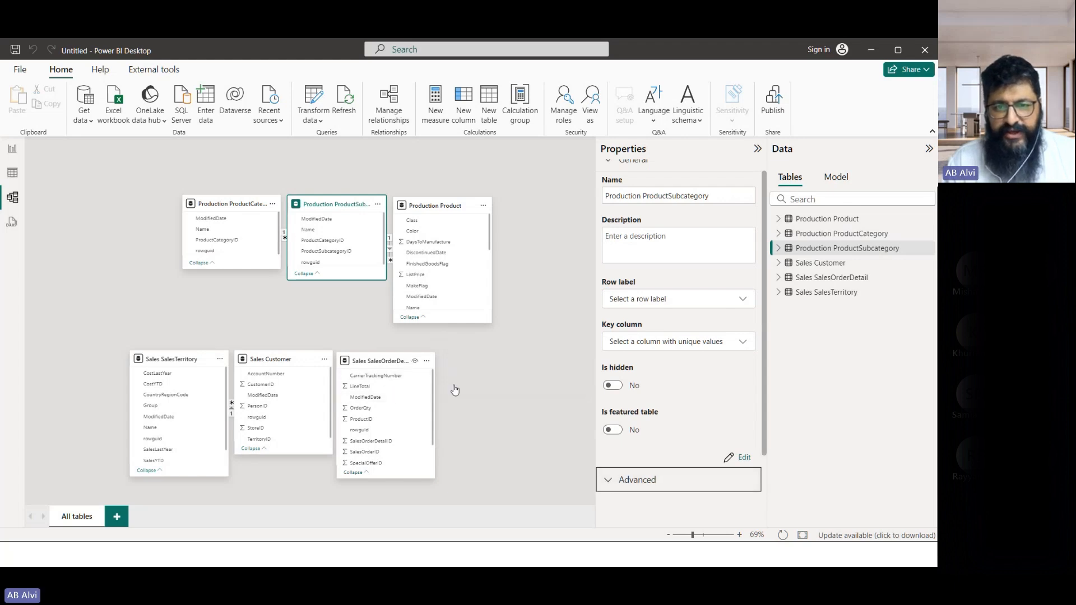
pyautogui.scroll(-2, 672, 445)
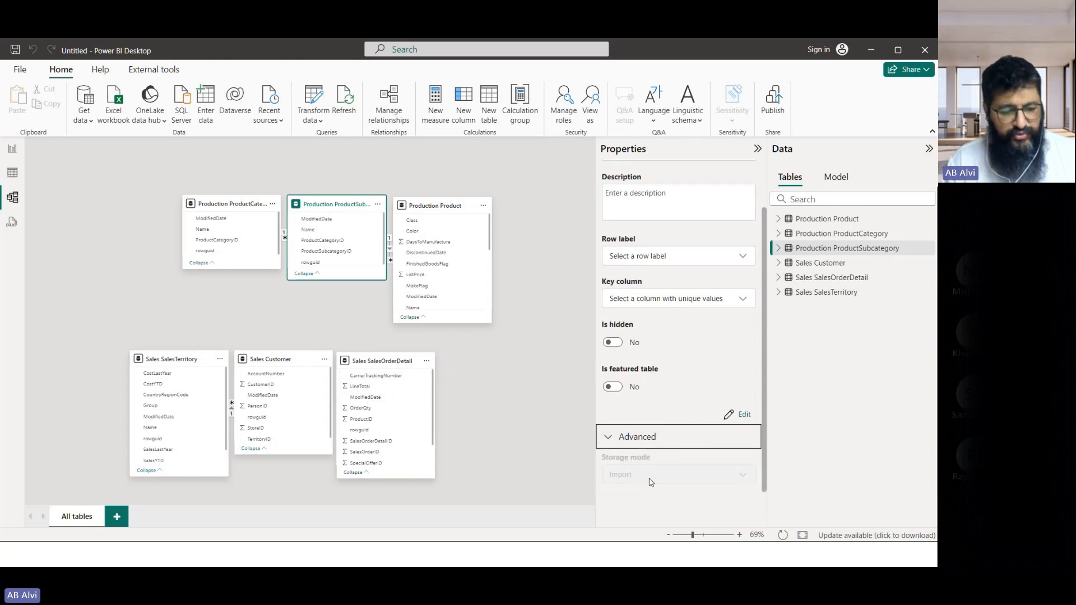
pyautogui.hotkey('ctrl', '2')
pyautogui.moveTo(599, 449)
pyautogui.mouseDown()
pyautogui.moveTo(713, 497)
pyautogui.moveTo(765, 499)
pyautogui.mouseUp()
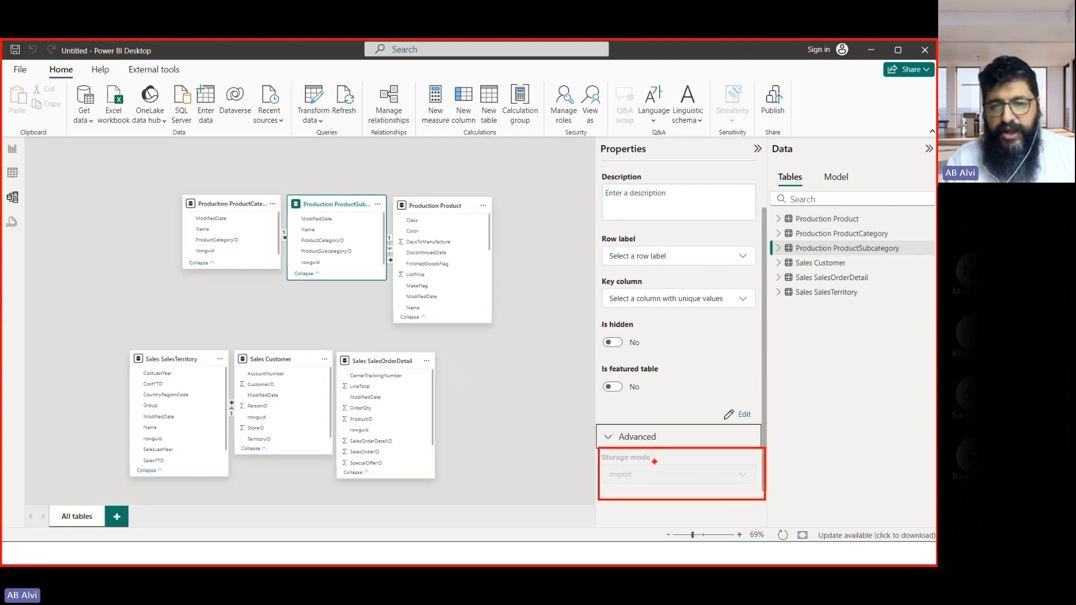
pyautogui.press('Escape')
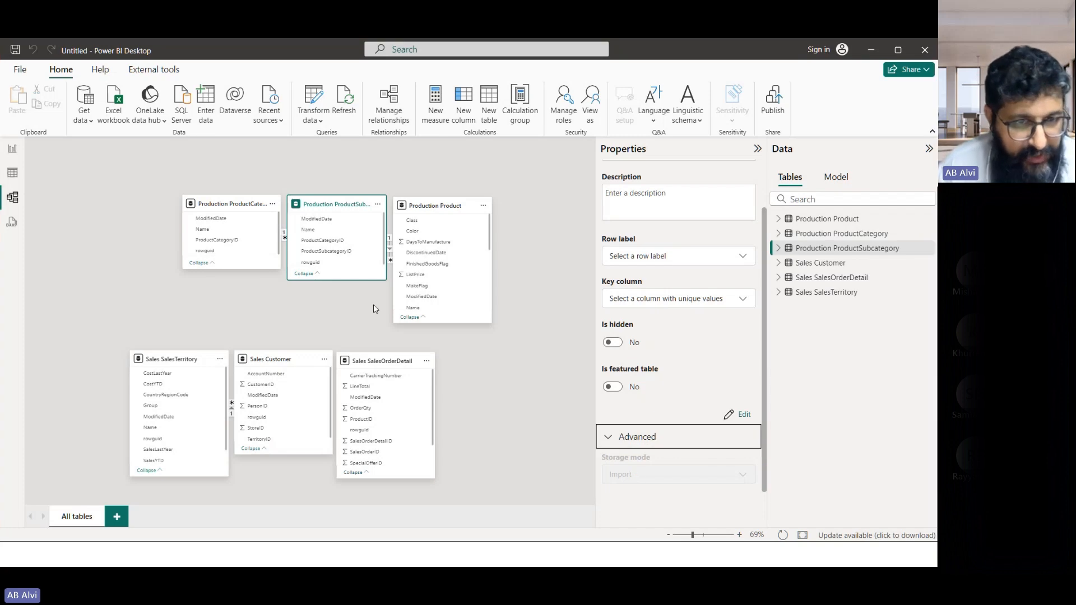
# Step: Save the report as a Power BI file named Adventure Works import in the Learning material folder on this device
pyautogui.click(19, 69)
pyautogui.click(48, 185)
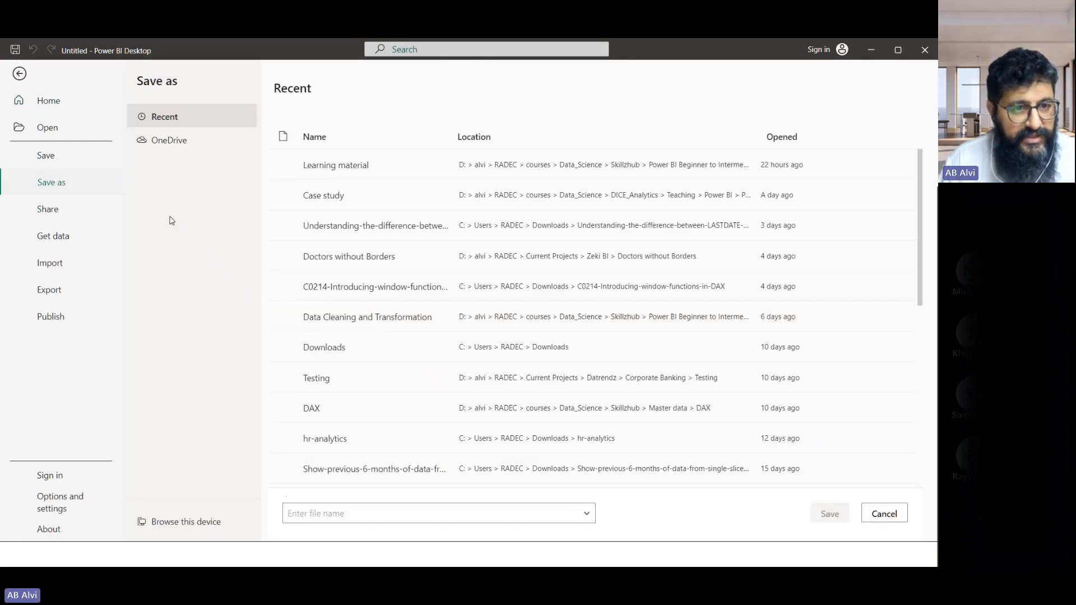
pyautogui.doubleClick(350, 173)
pyautogui.click(234, 211)
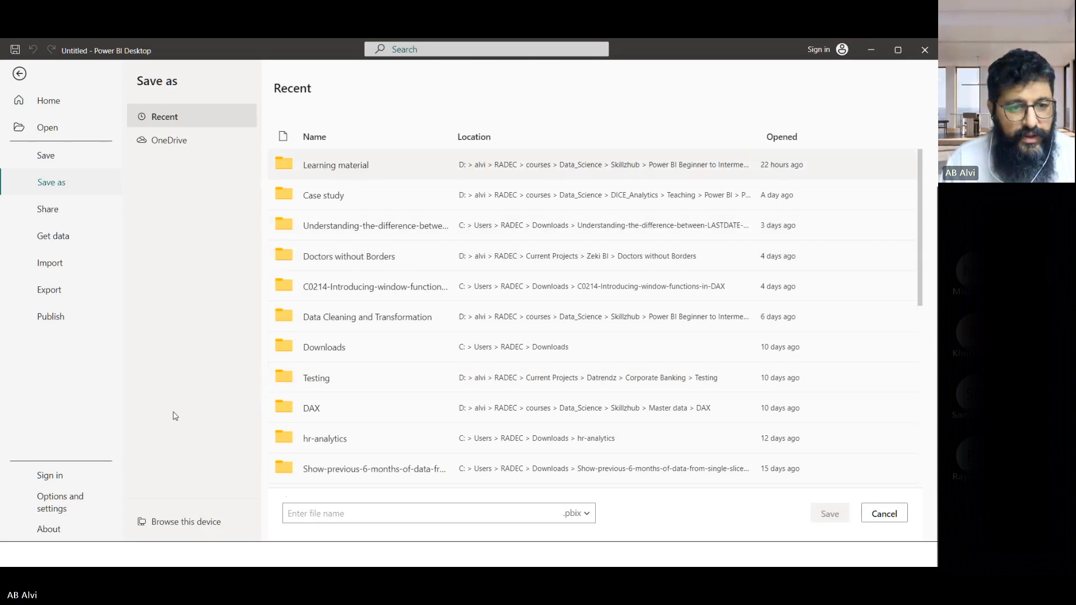
pyautogui.click(183, 521)
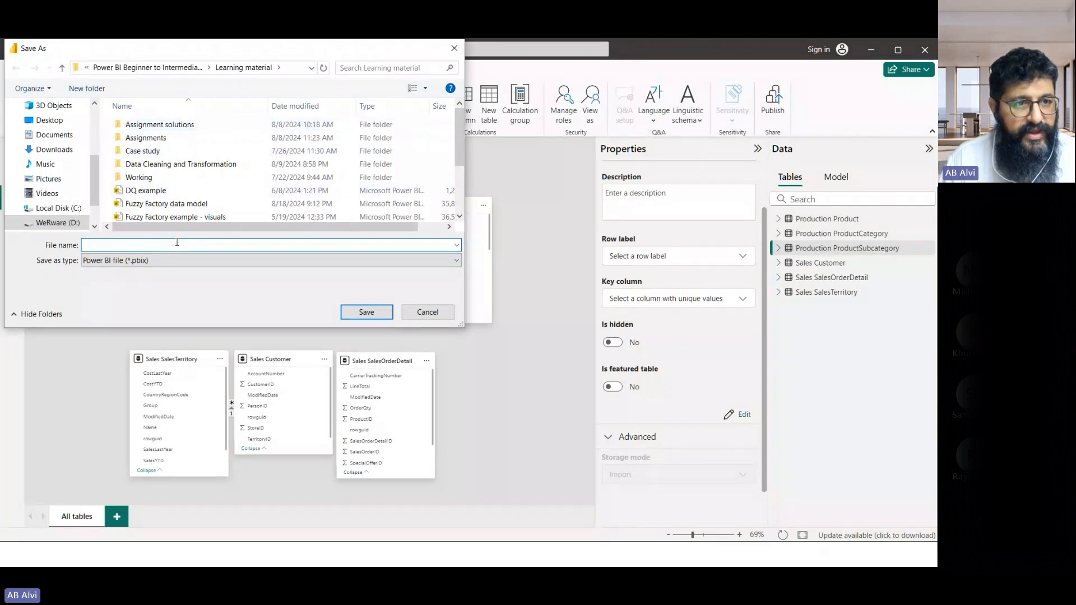
pyautogui.write('Adven')
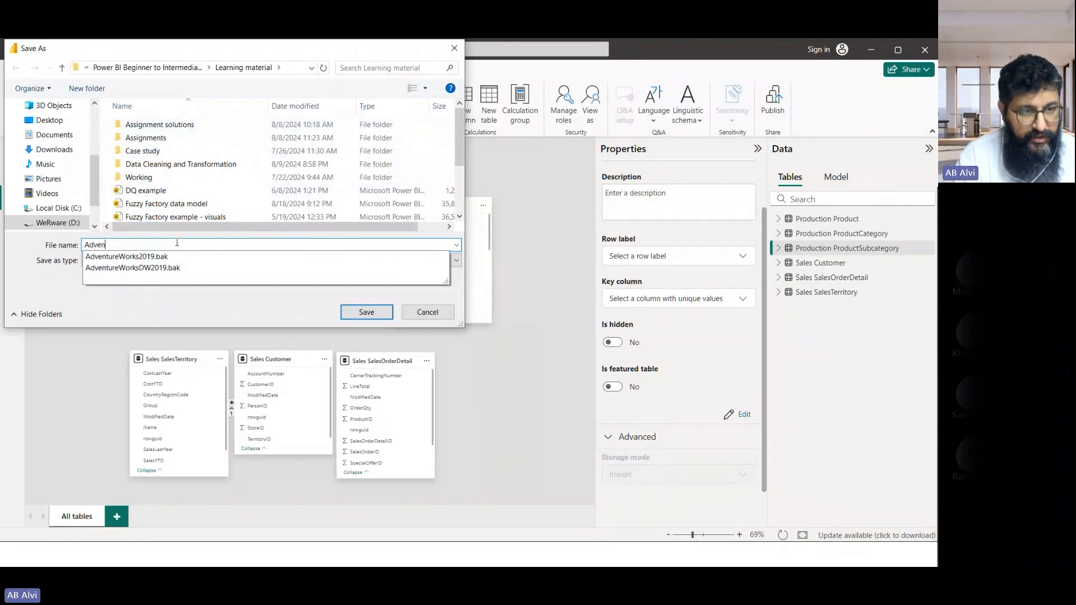
pyautogui.write('ture W')
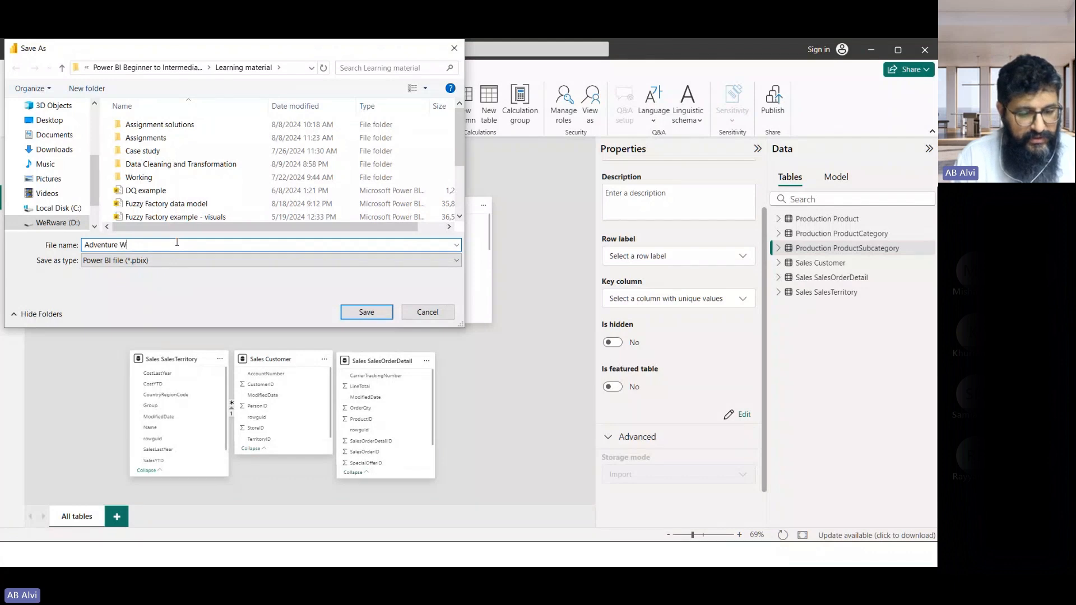
pyautogui.write('orks import')
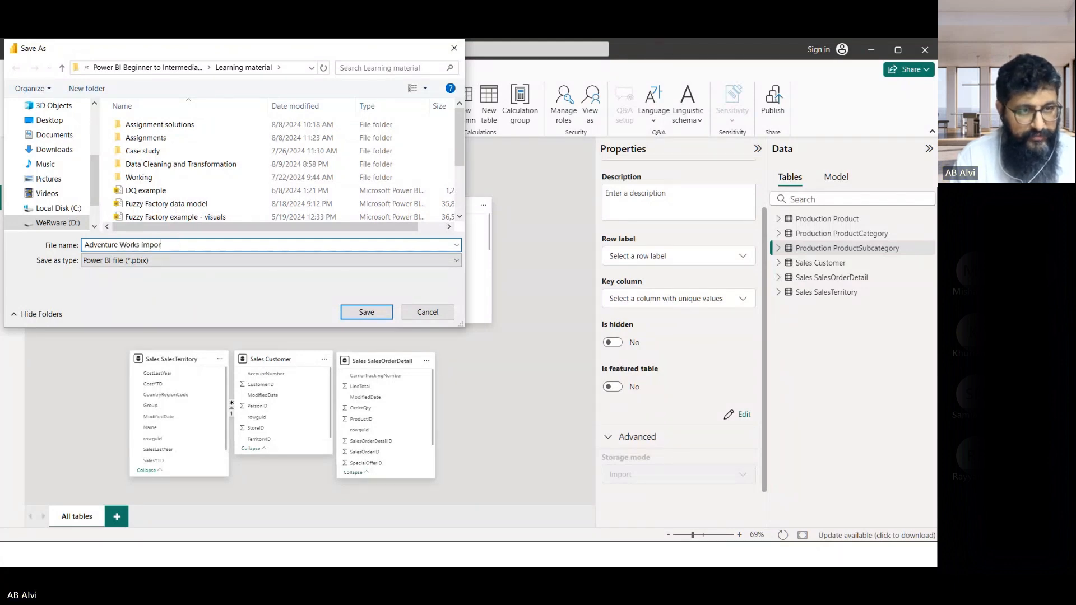
pyautogui.click(367, 313)
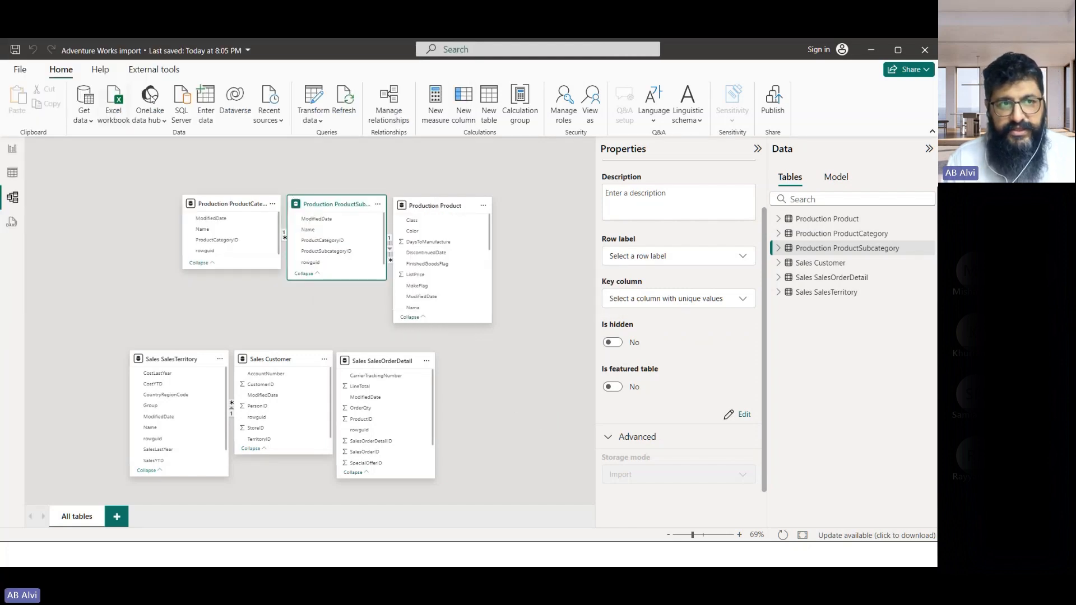
# Step: Close the saved report and minimize the Teams meeting and SQL Server Management Studio windows to return to the storage modes slide
pyautogui.click(925, 50)
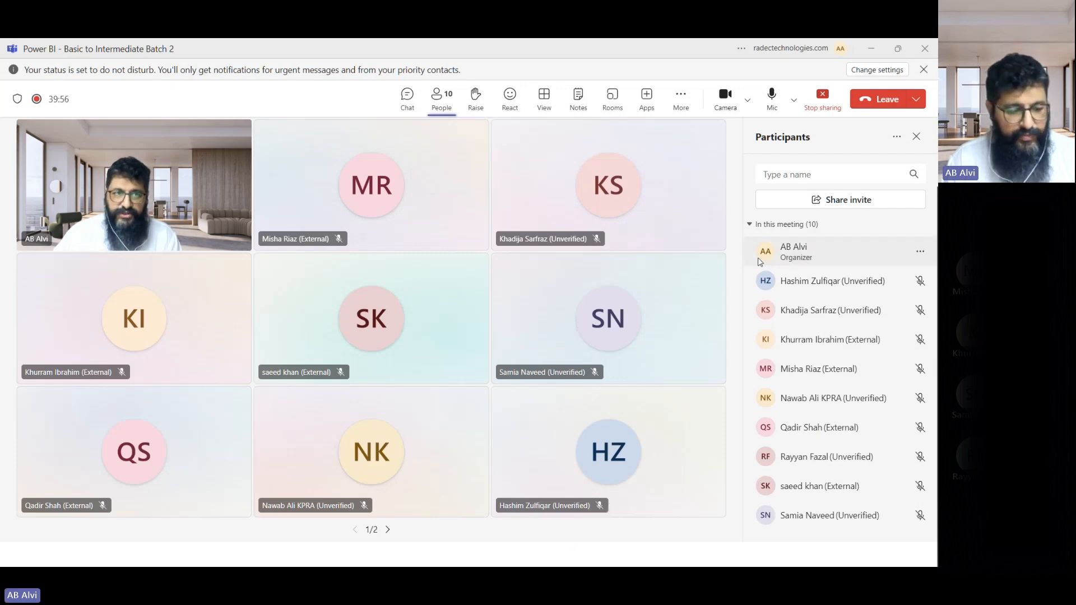
pyautogui.press('super')
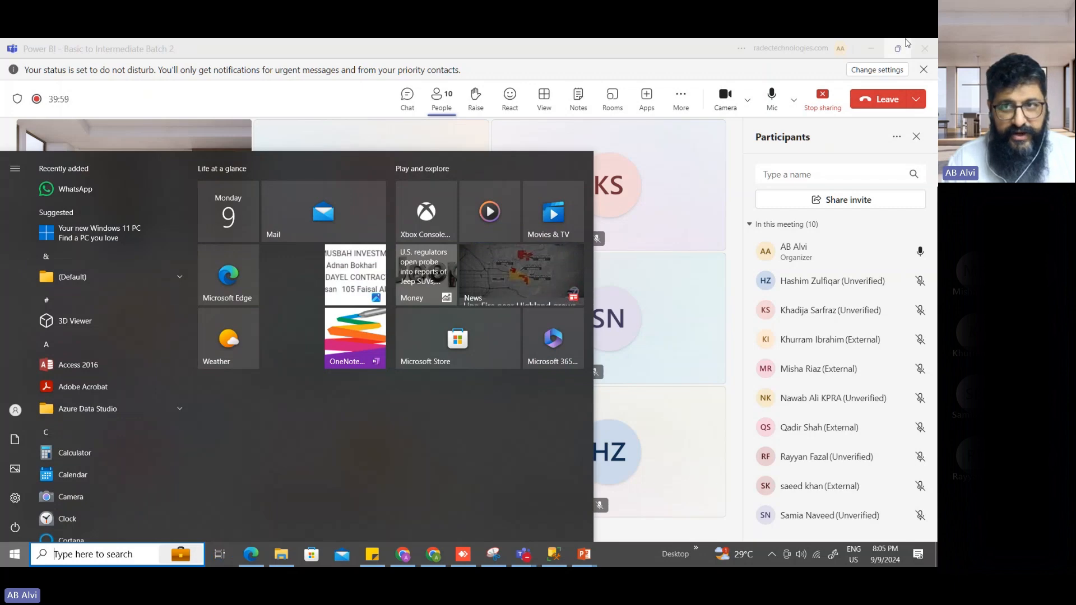
pyautogui.click(875, 49)
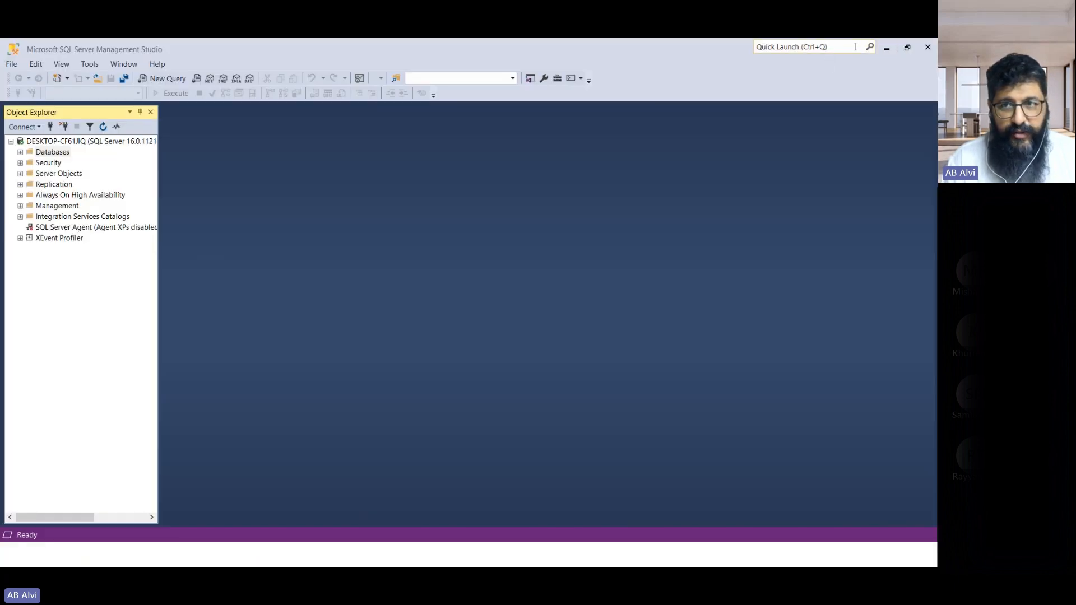
pyautogui.click(887, 48)
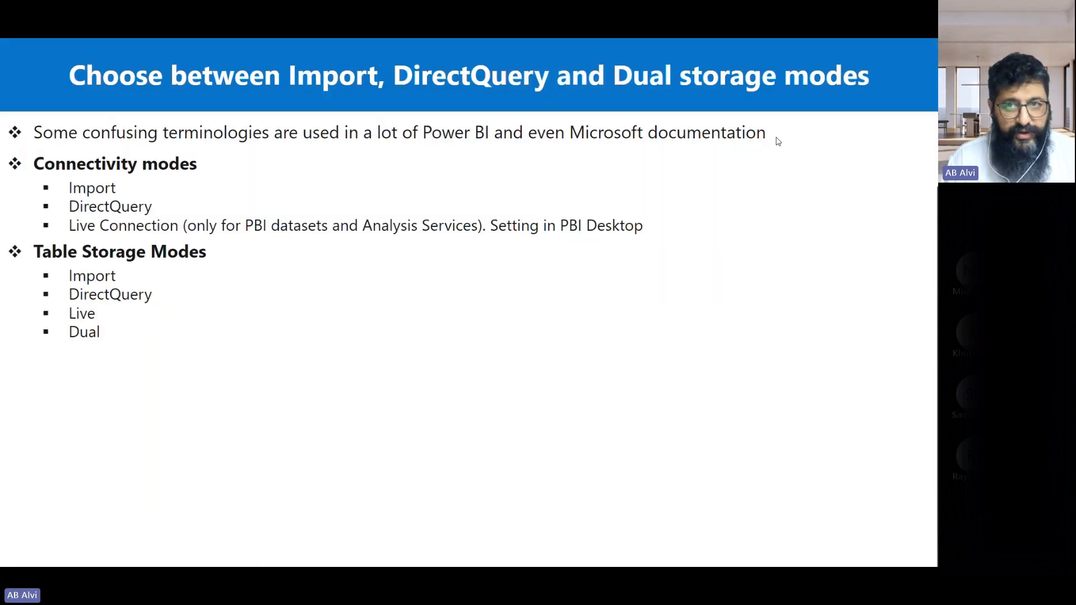